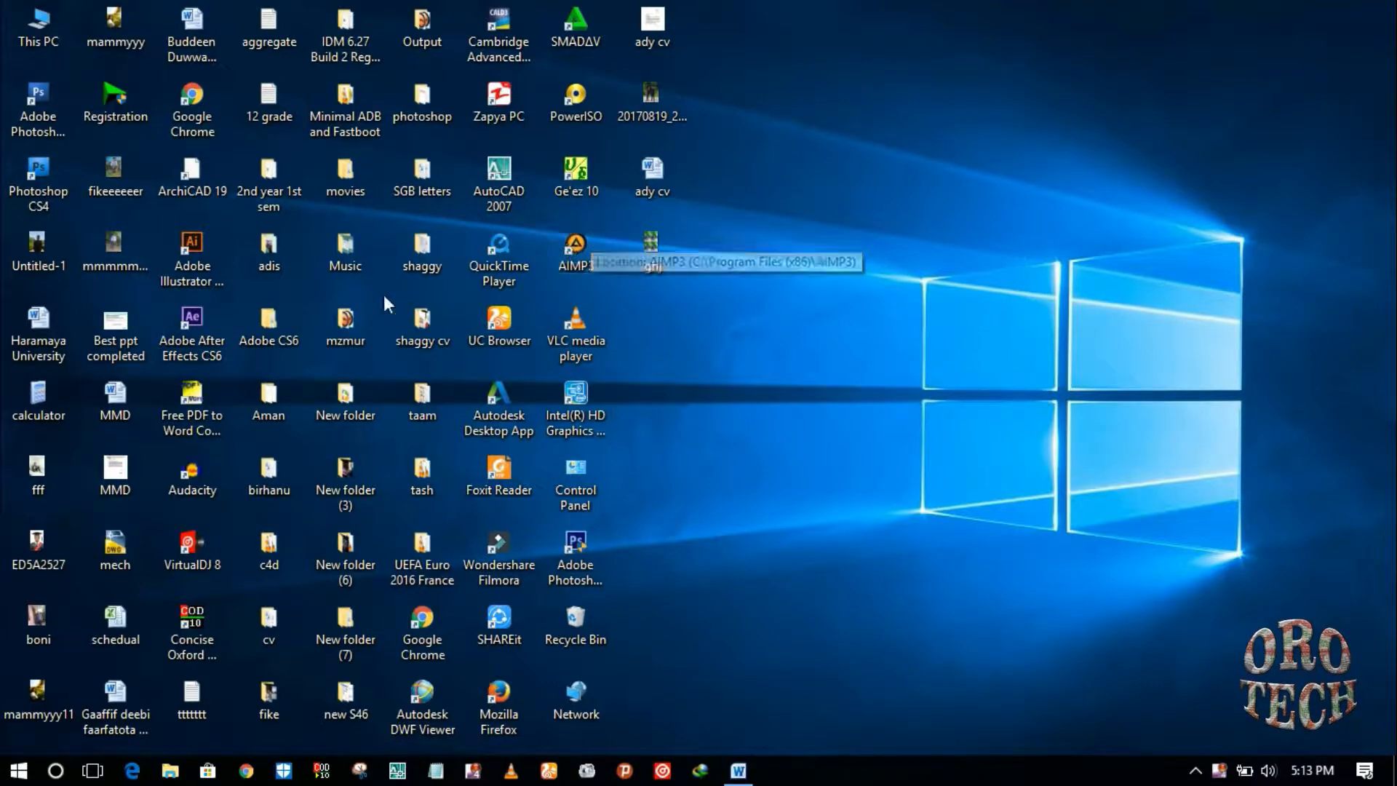
Step: Open the Haramaya University document from the desktop and look over its Declaration page
{"action": "double_click", "coordinate": [62, 355]}
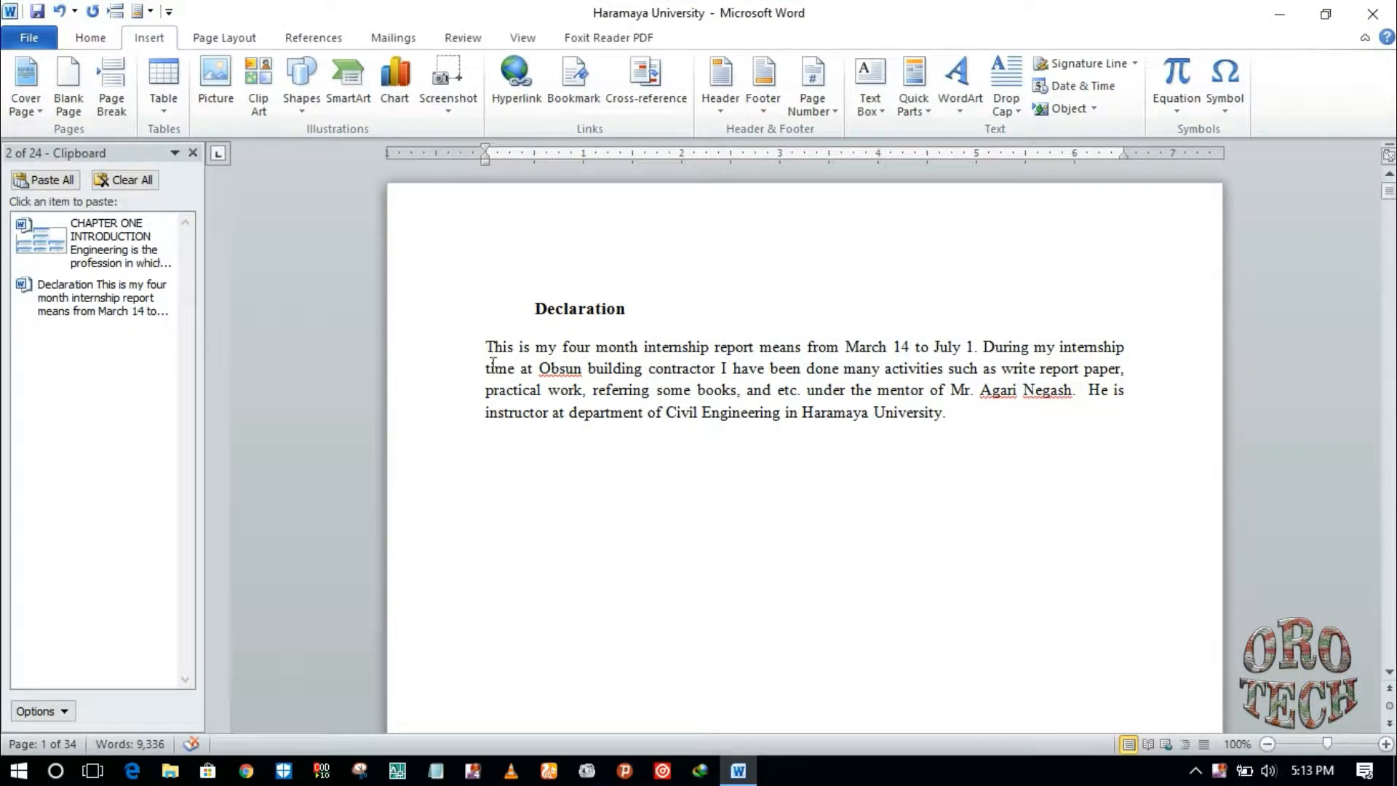
{"action": "scroll", "coordinate": [494, 364], "scroll_direction": "down", "scroll_amount": 1}
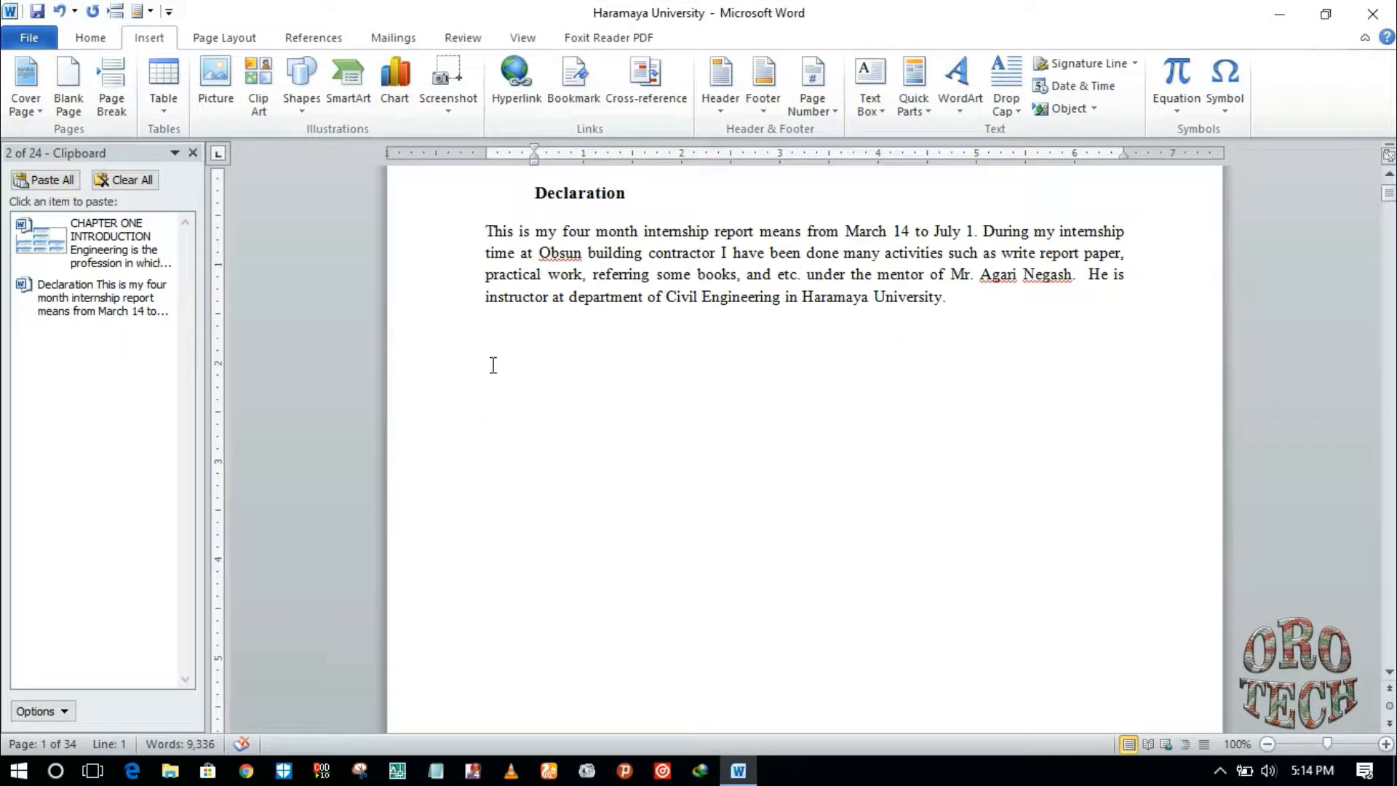
{"action": "key", "text": "Down"}
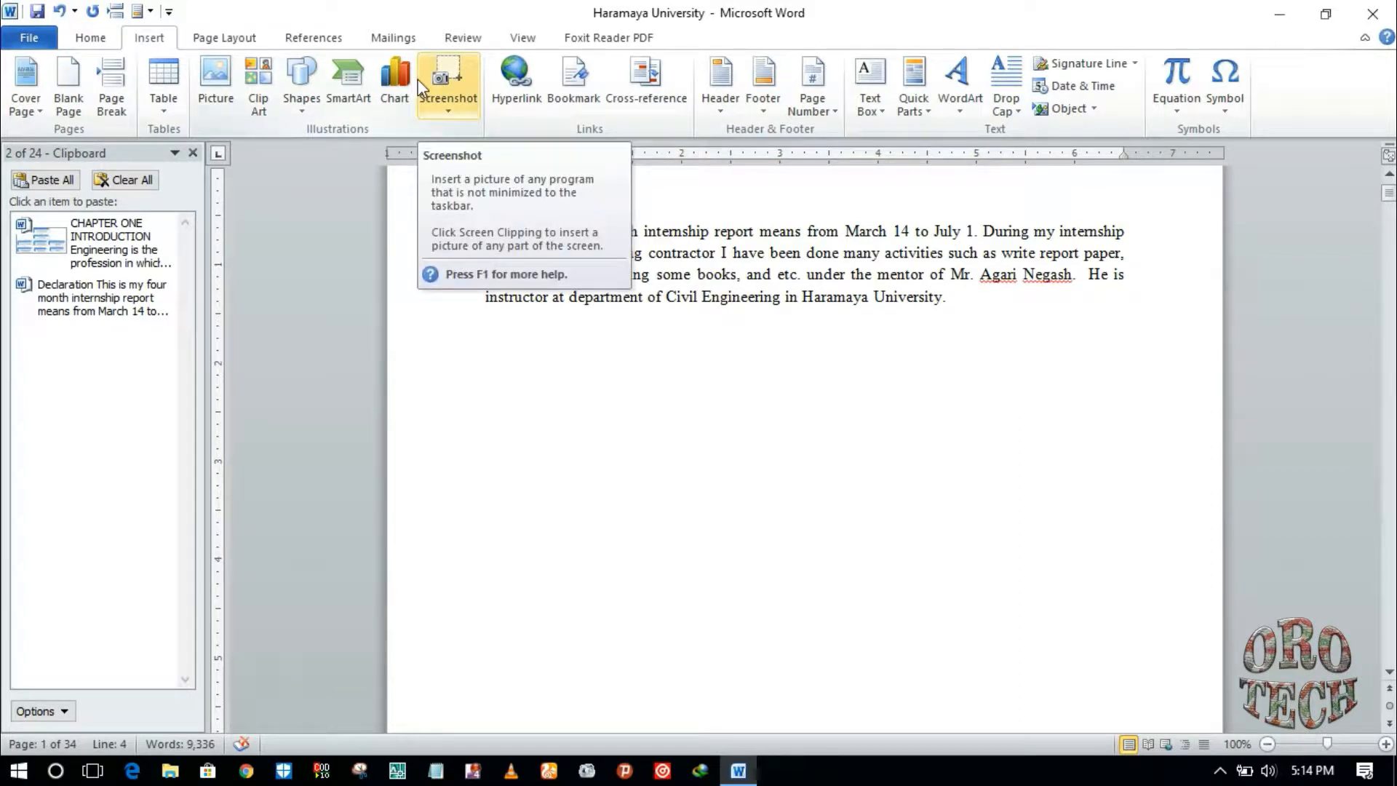
Step: Minimize the report and start a new blank document in Microsoft Word 2010
{"action": "left_click", "coordinate": [1286, 13]}
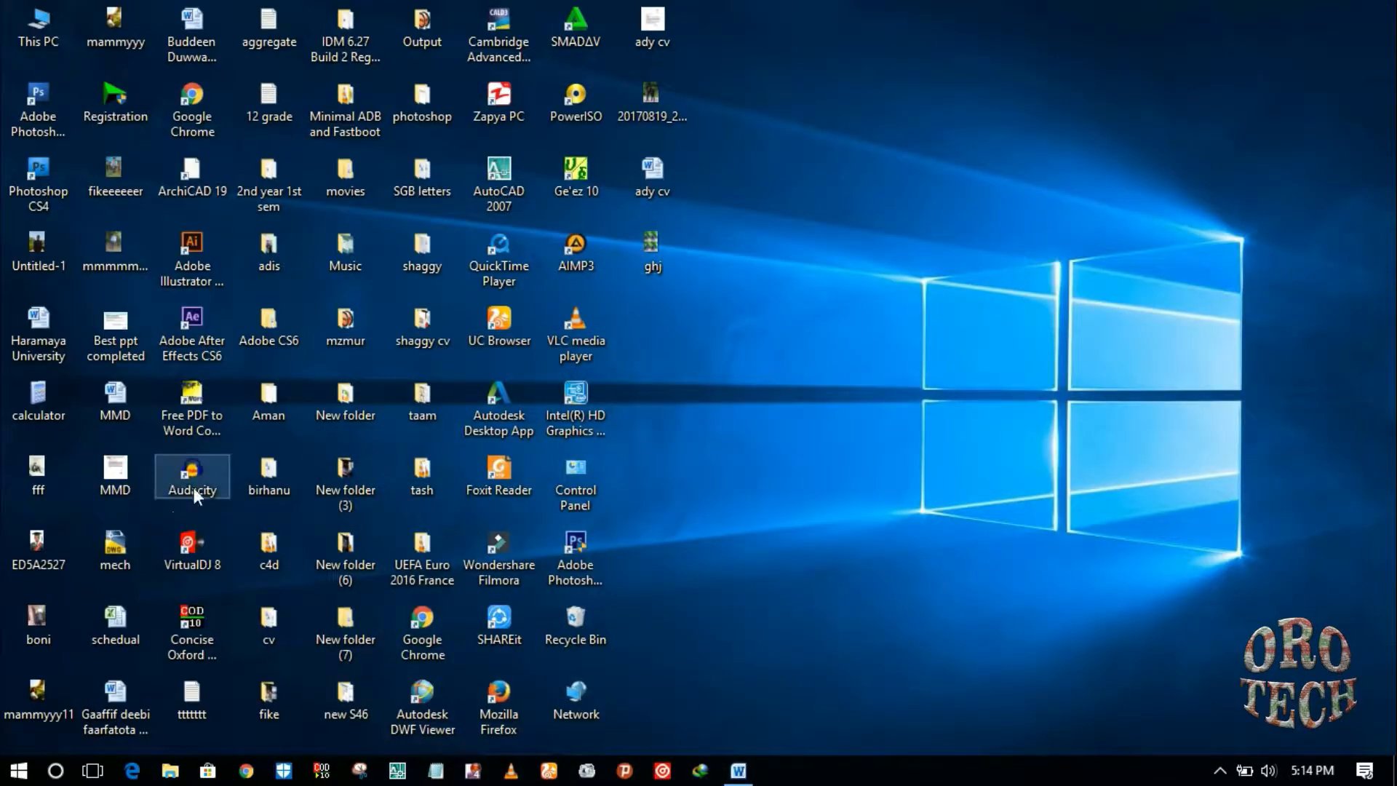
{"action": "left_click", "coordinate": [11, 774]}
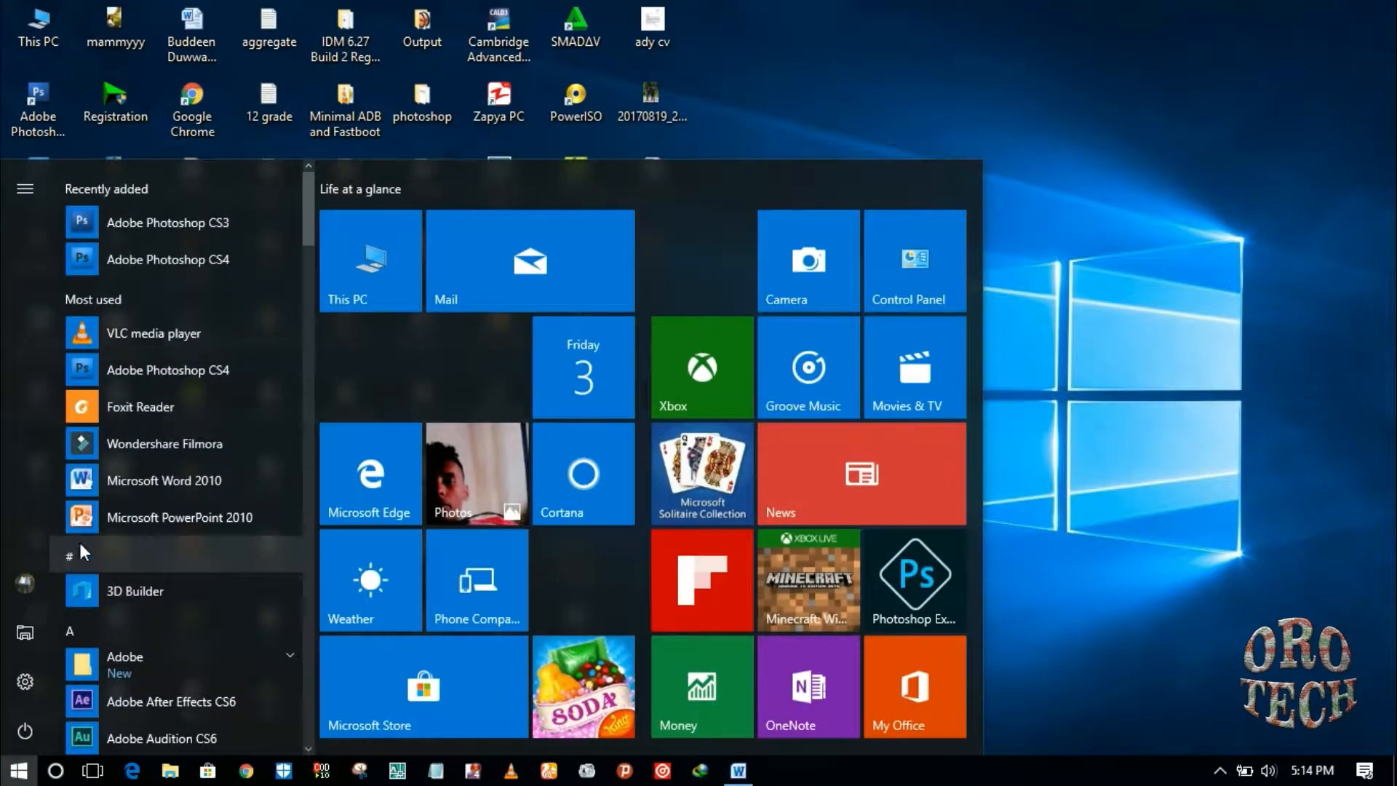
{"action": "left_click", "coordinate": [166, 486]}
Step: Insert two Next Page section breaks in the blank document and place the cursor on its second page
{"action": "left_click", "coordinate": [207, 35]}
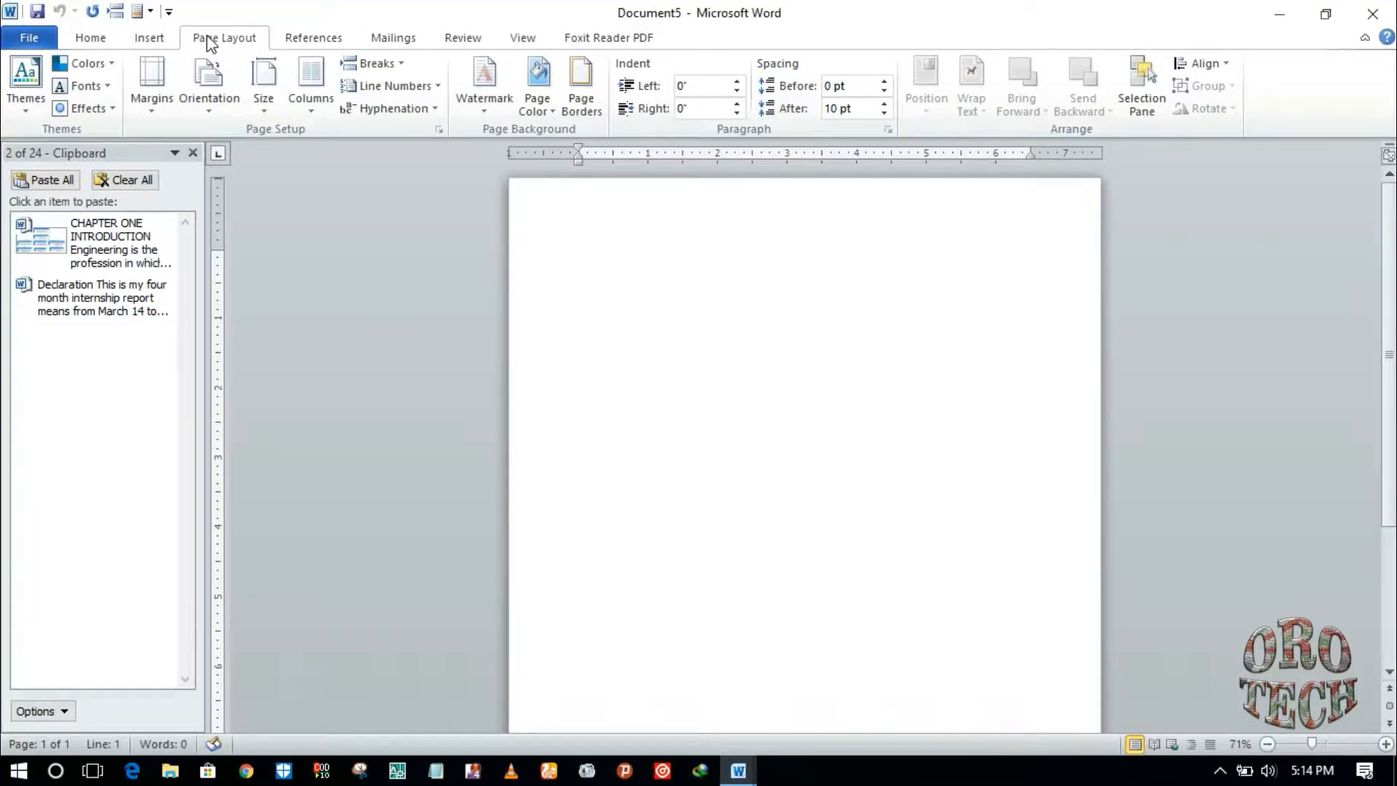
{"action": "left_click", "coordinate": [396, 66]}
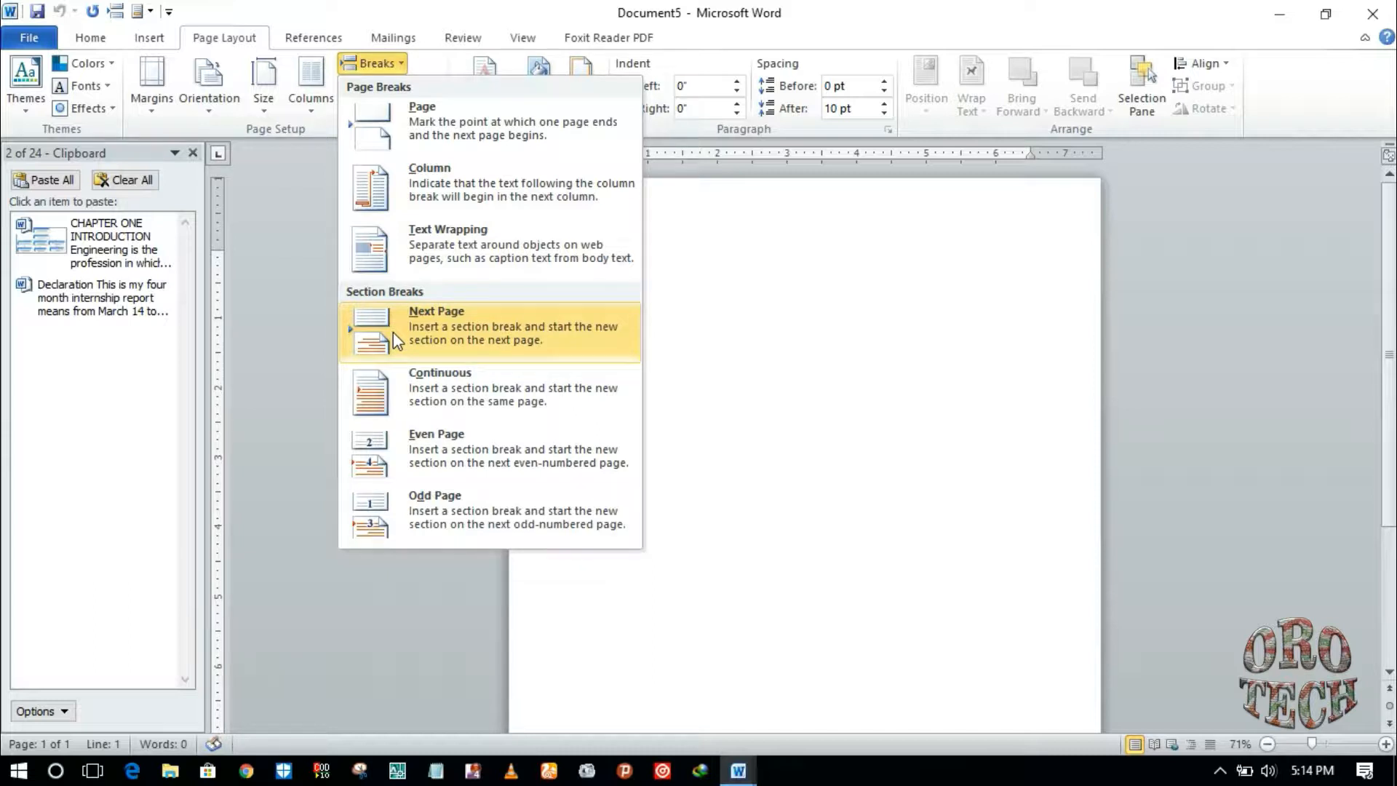
{"action": "left_click", "coordinate": [417, 330]}
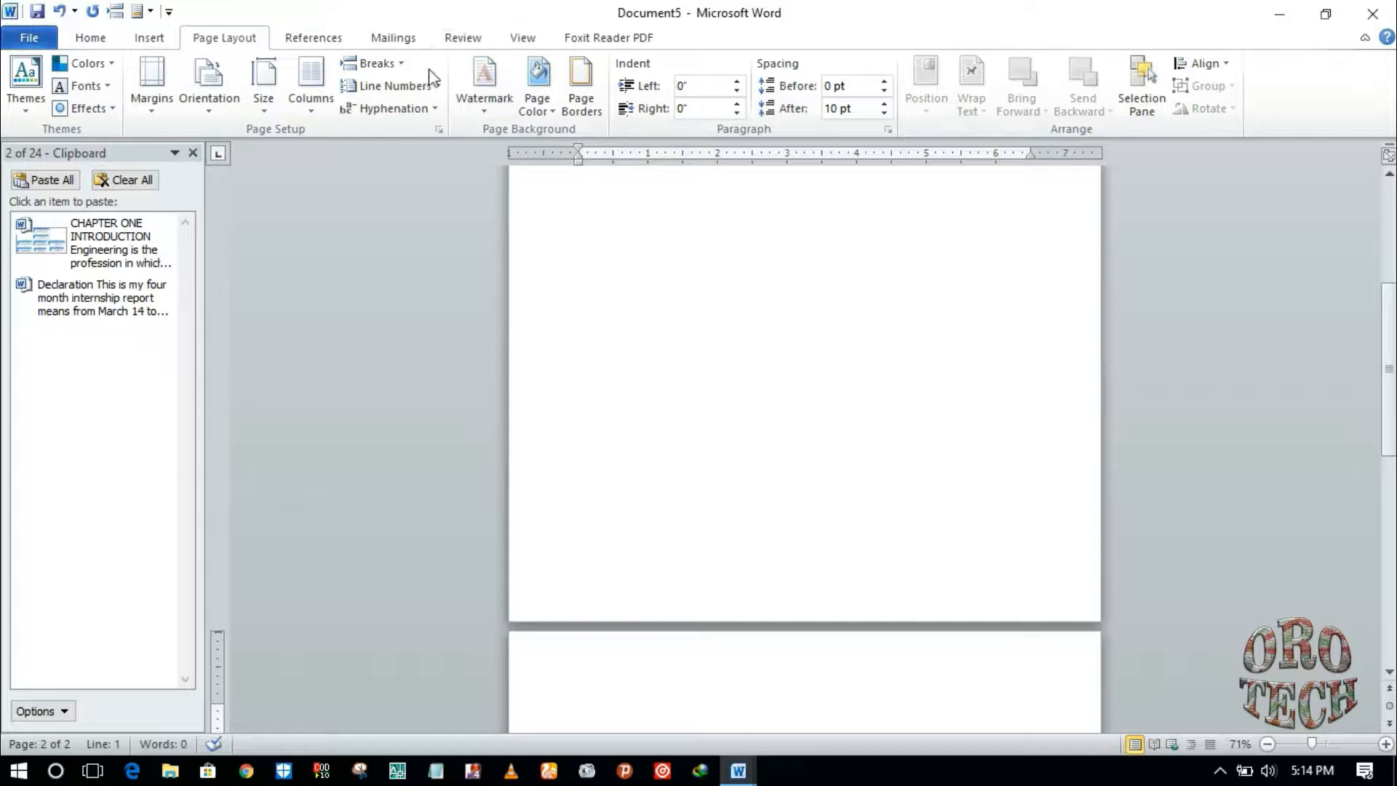
{"action": "left_click", "coordinate": [370, 63]}
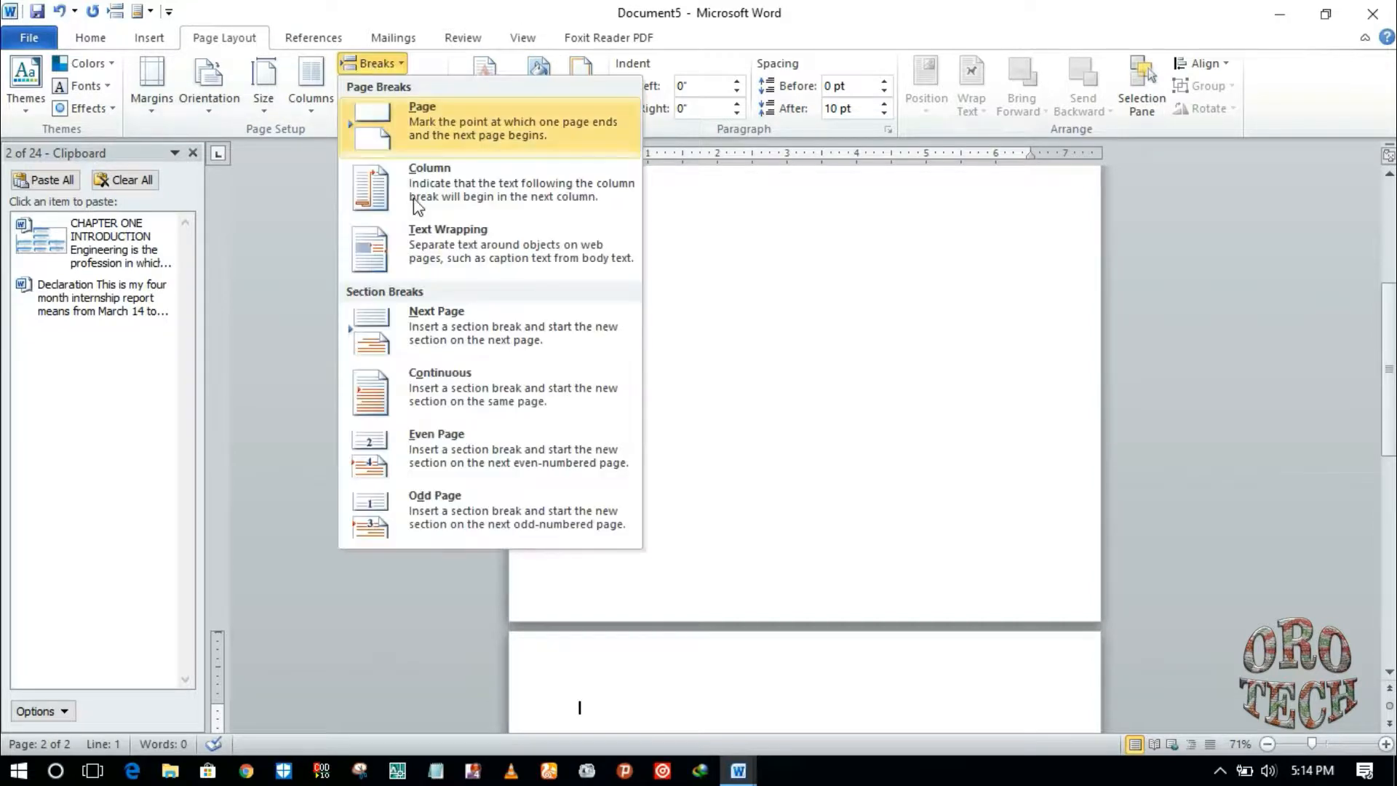
{"action": "left_click", "coordinate": [439, 326]}
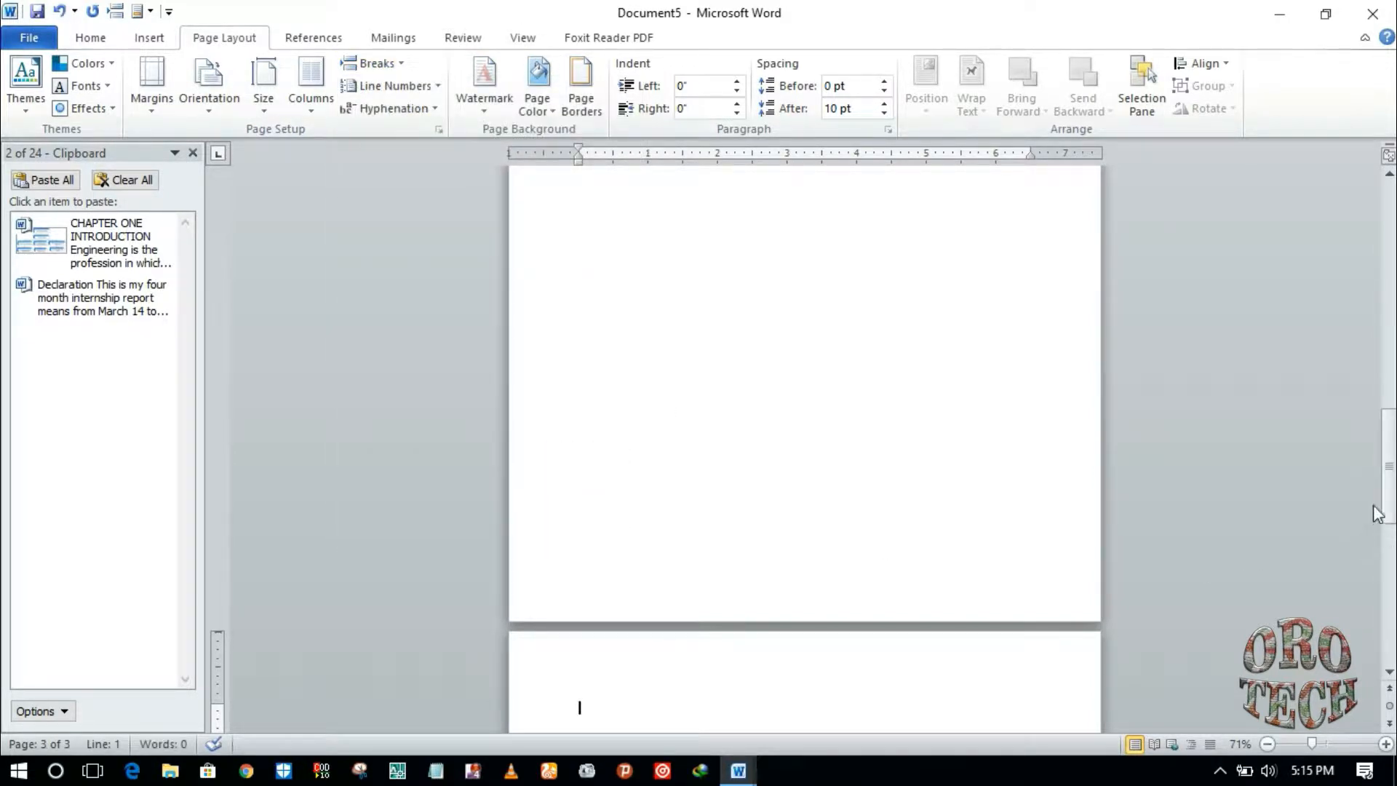
{"action": "left_click_drag", "start_coordinate": [1389, 503], "coordinate": [1389, 354]}
{"action": "left_click", "coordinate": [738, 441]}
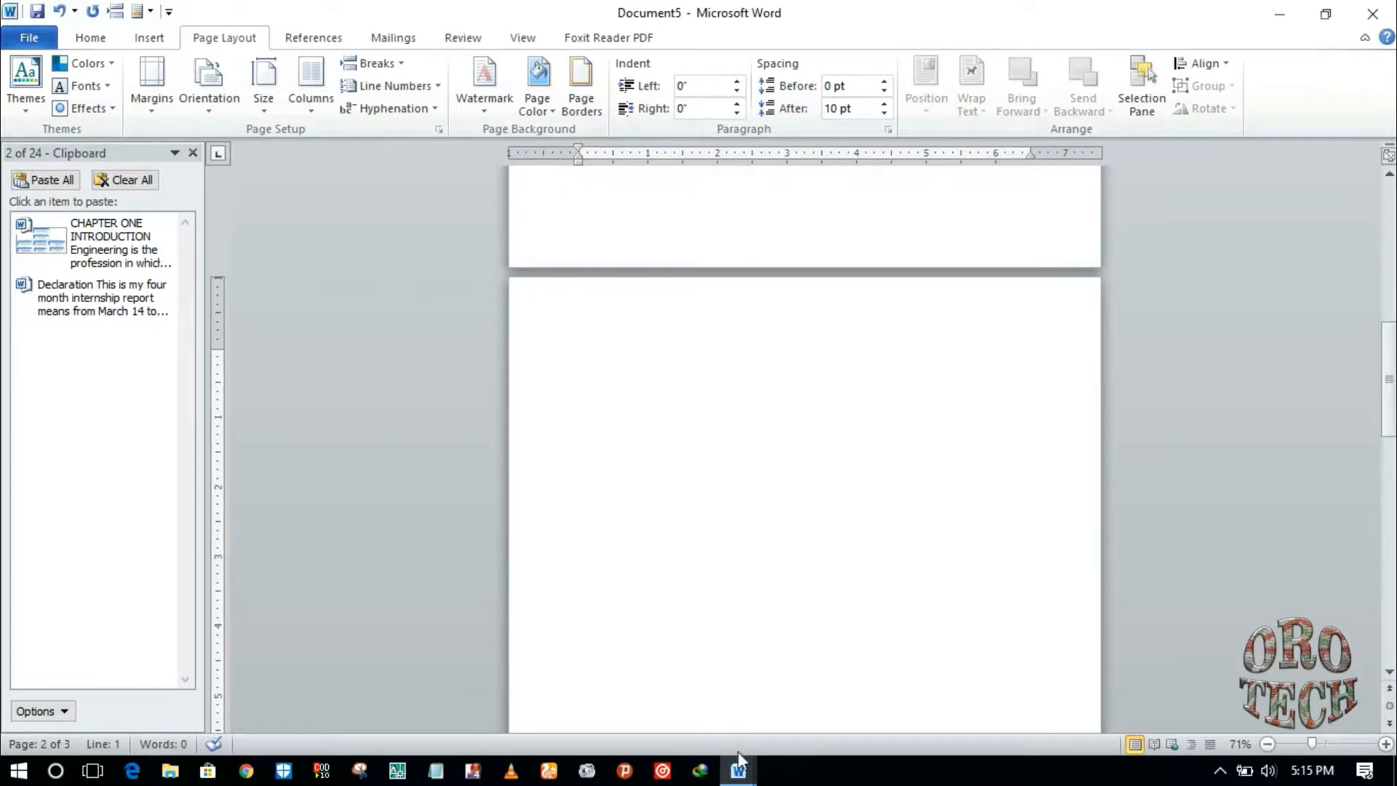
Step: In the Haramaya University document, copy the text from the Declaration heading through the last paragraph before Chapter One
{"action": "mouse_move", "coordinate": [736, 755]}
{"action": "left_click", "coordinate": [645, 703]}
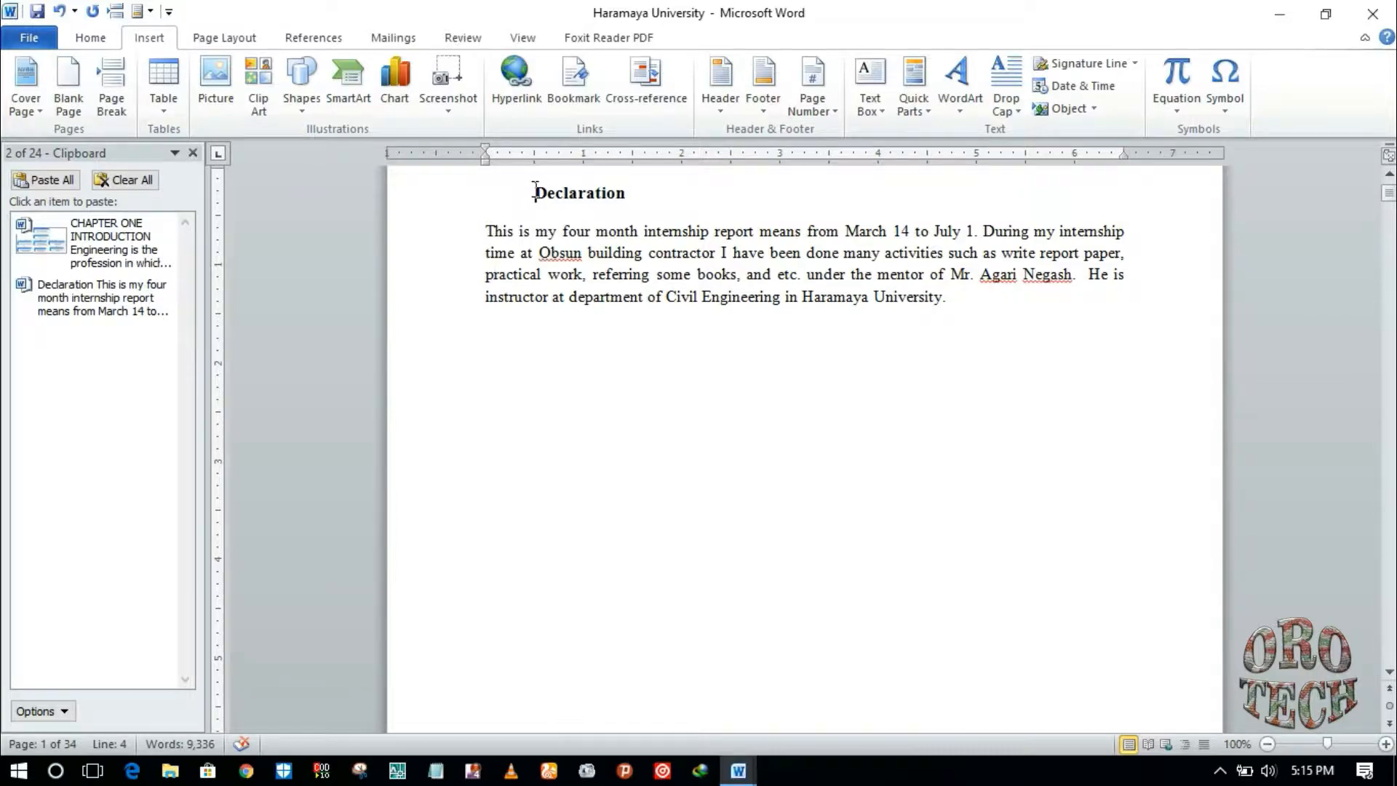
{"action": "left_click_drag", "start_coordinate": [534, 191], "coordinate": [818, 233]}
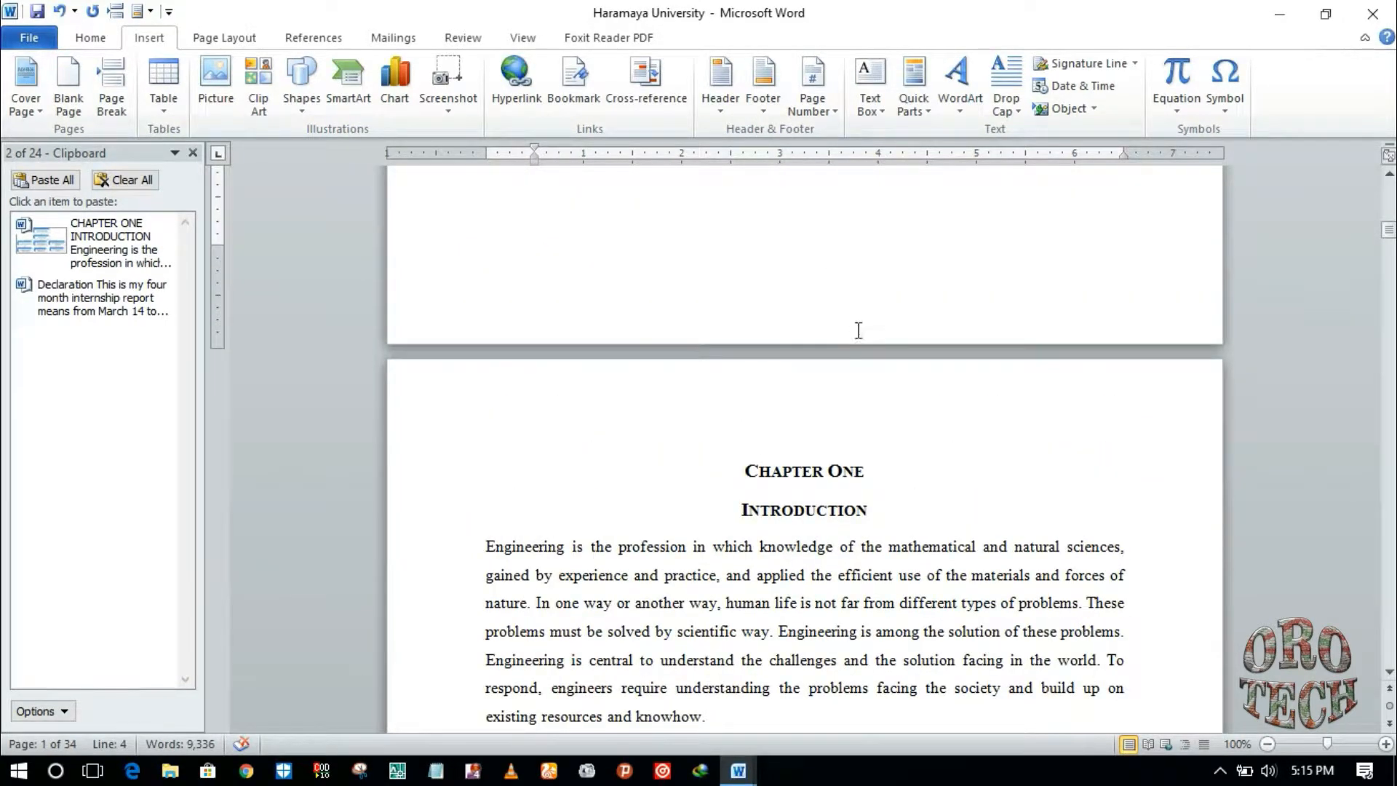
{"action": "left_click_drag", "start_coordinate": [858, 330], "coordinate": [632, 345]}
{"action": "right_click", "coordinate": [559, 290]}
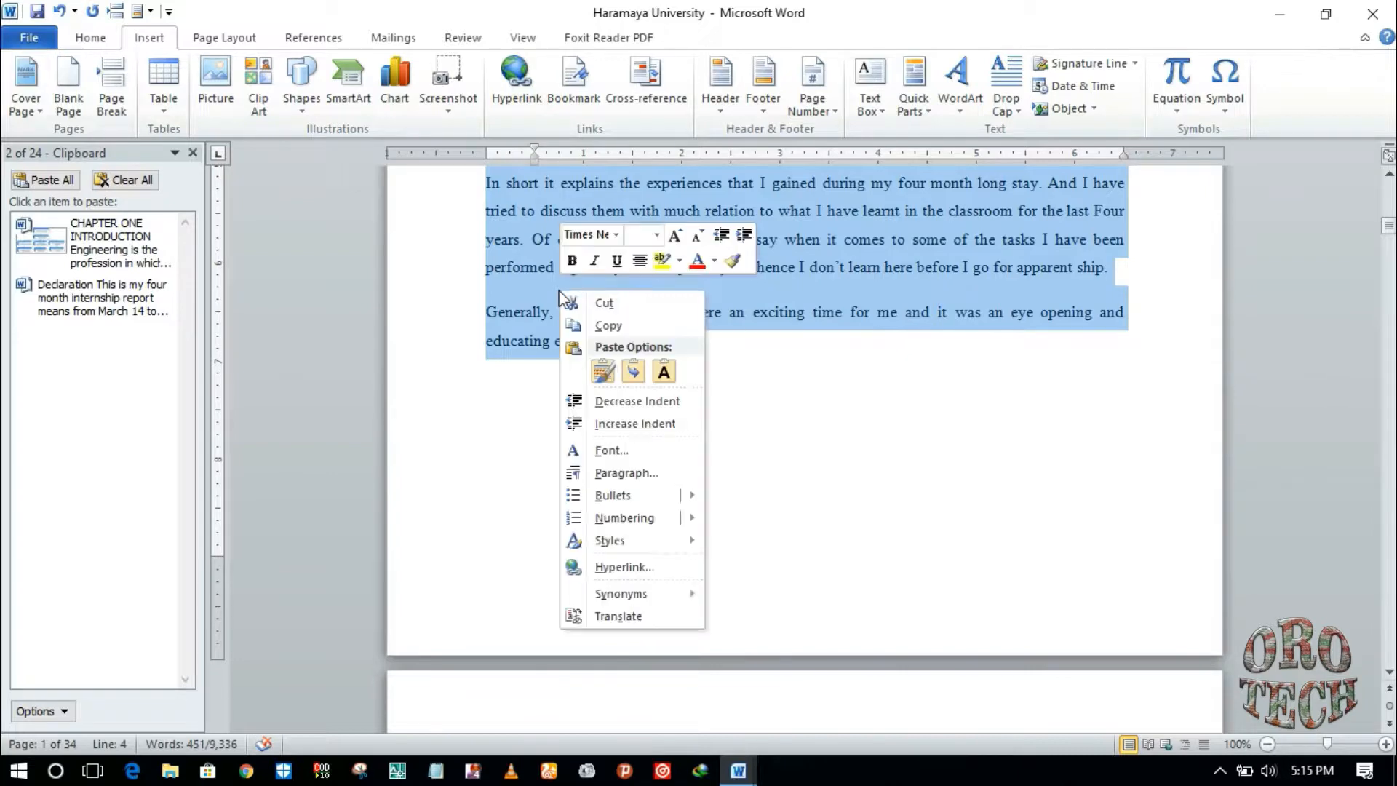
{"action": "left_click", "coordinate": [608, 324]}
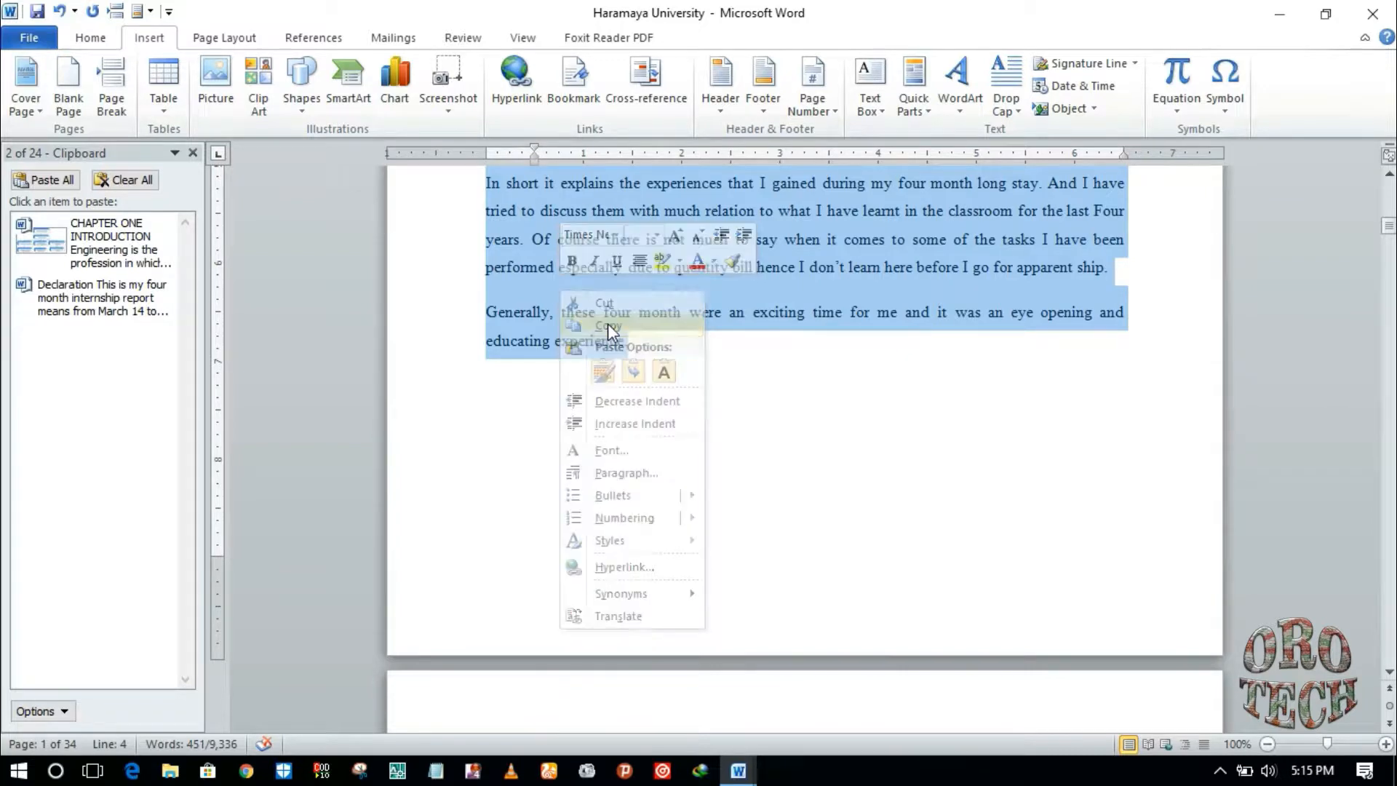
Step: Paste the copied front matter onto the second page of Document5, keeping its source formatting
{"action": "left_click", "coordinate": [736, 773]}
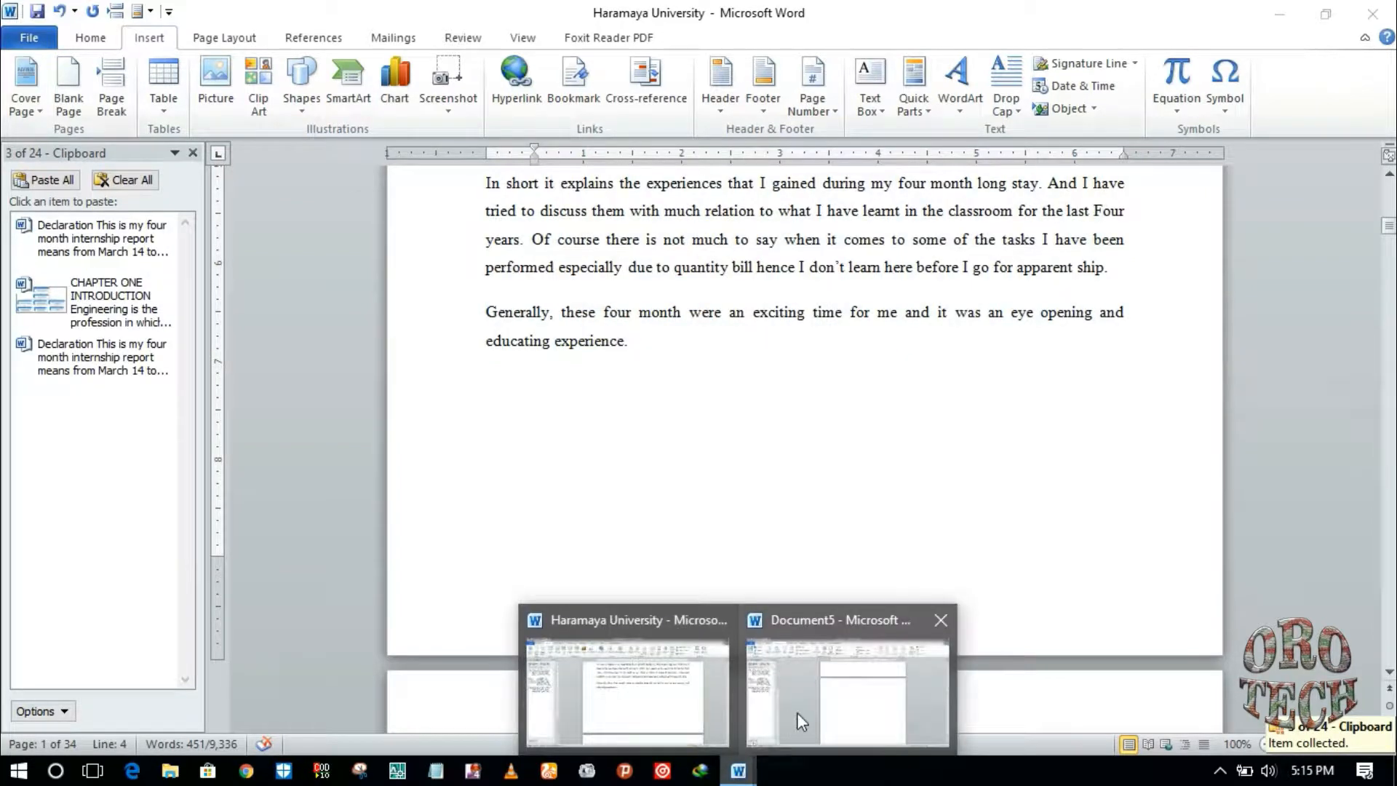
{"action": "left_click", "coordinate": [797, 713]}
{"action": "right_click", "coordinate": [584, 318]}
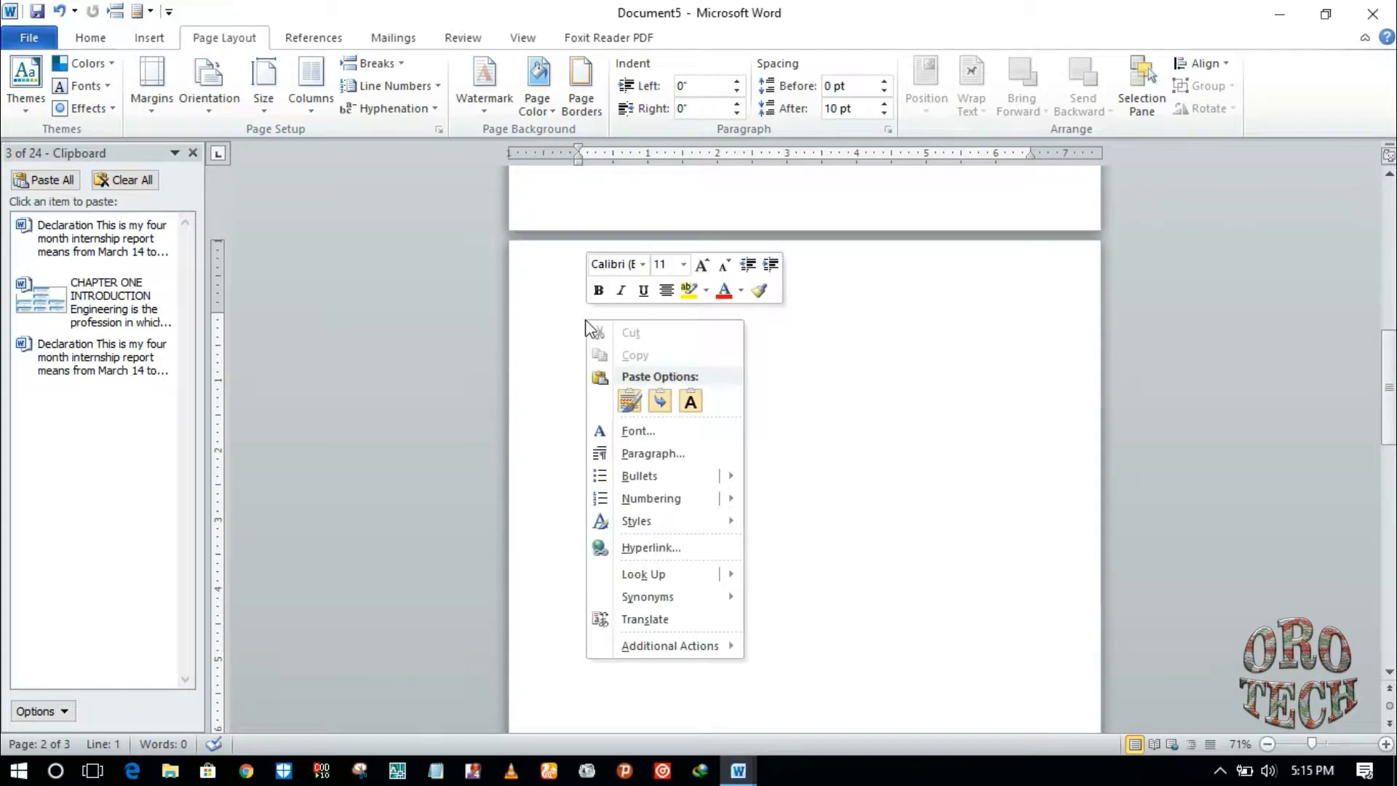
{"action": "left_click", "coordinate": [630, 401]}
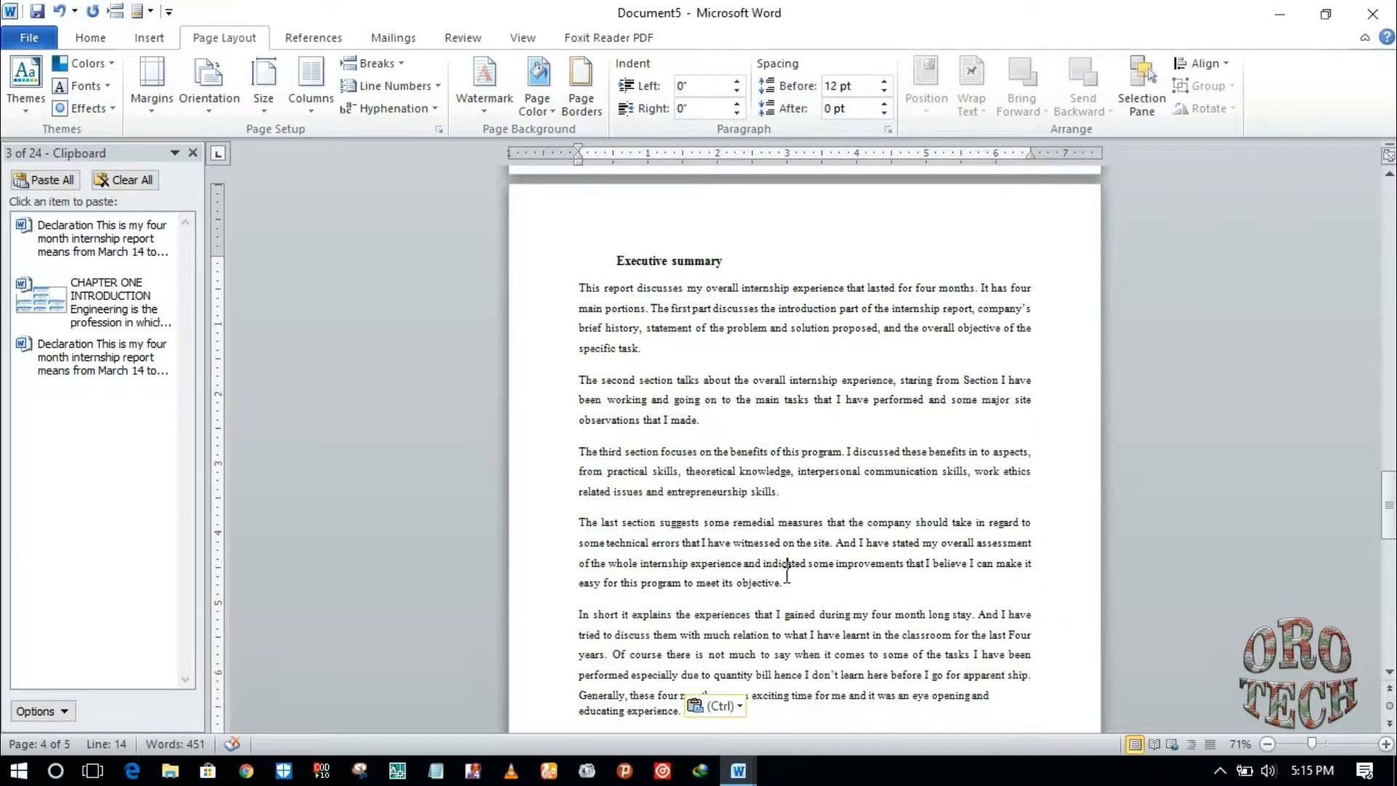
{"action": "left_click", "coordinate": [738, 773]}
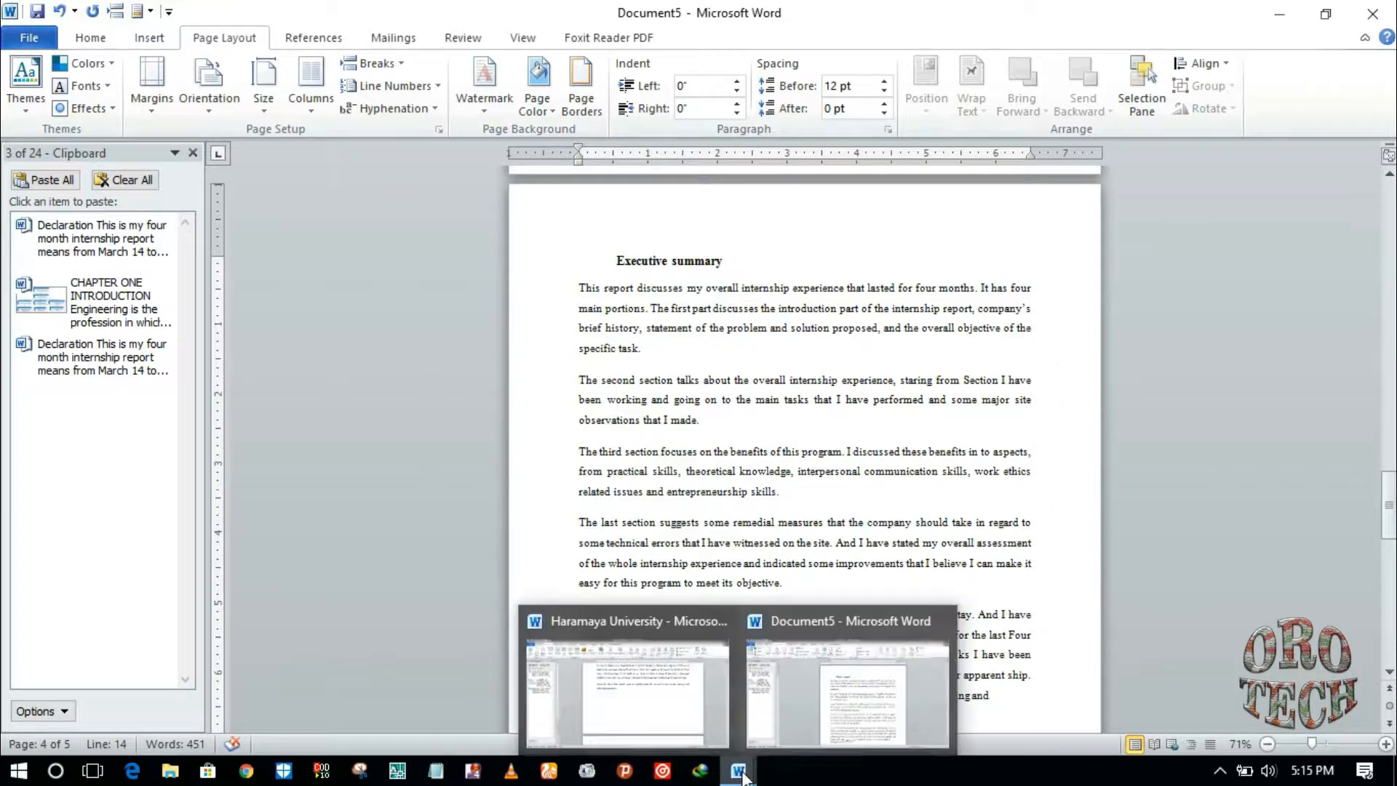
{"action": "left_click", "coordinate": [692, 721]}
{"action": "left_click", "coordinate": [1023, 421]}
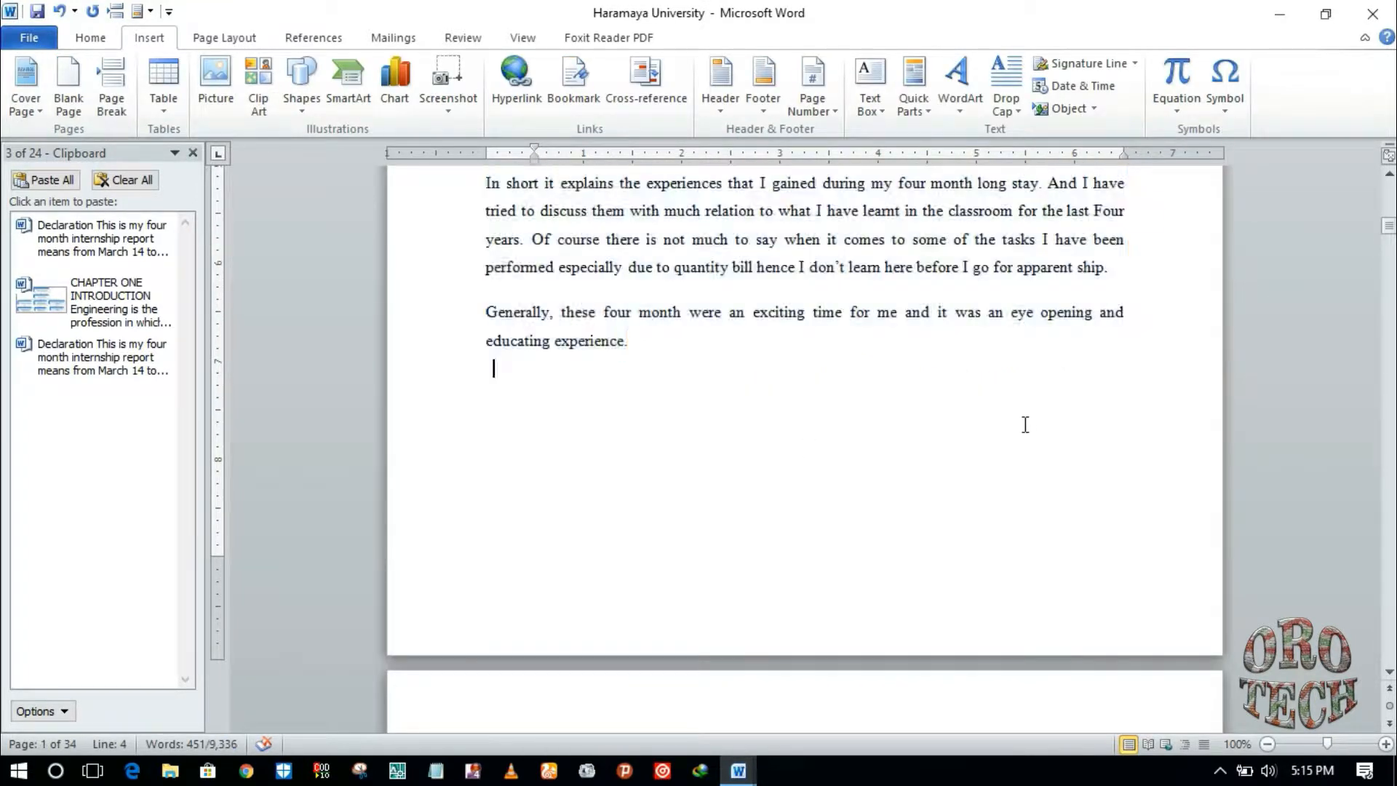
{"action": "scroll", "coordinate": [946, 421], "scroll_direction": "down", "scroll_amount": 3}
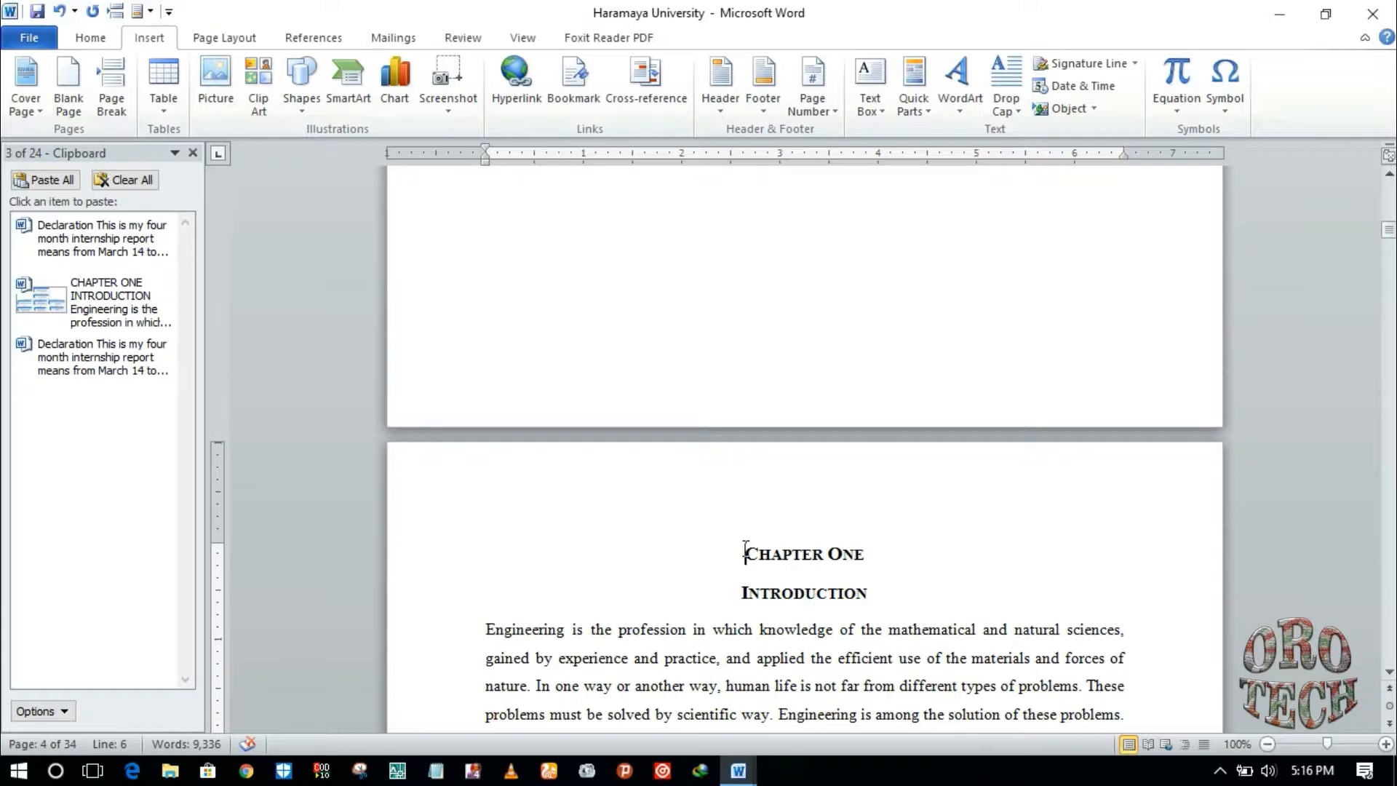
{"action": "left_click_drag", "start_coordinate": [745, 549], "coordinate": [822, 757]}
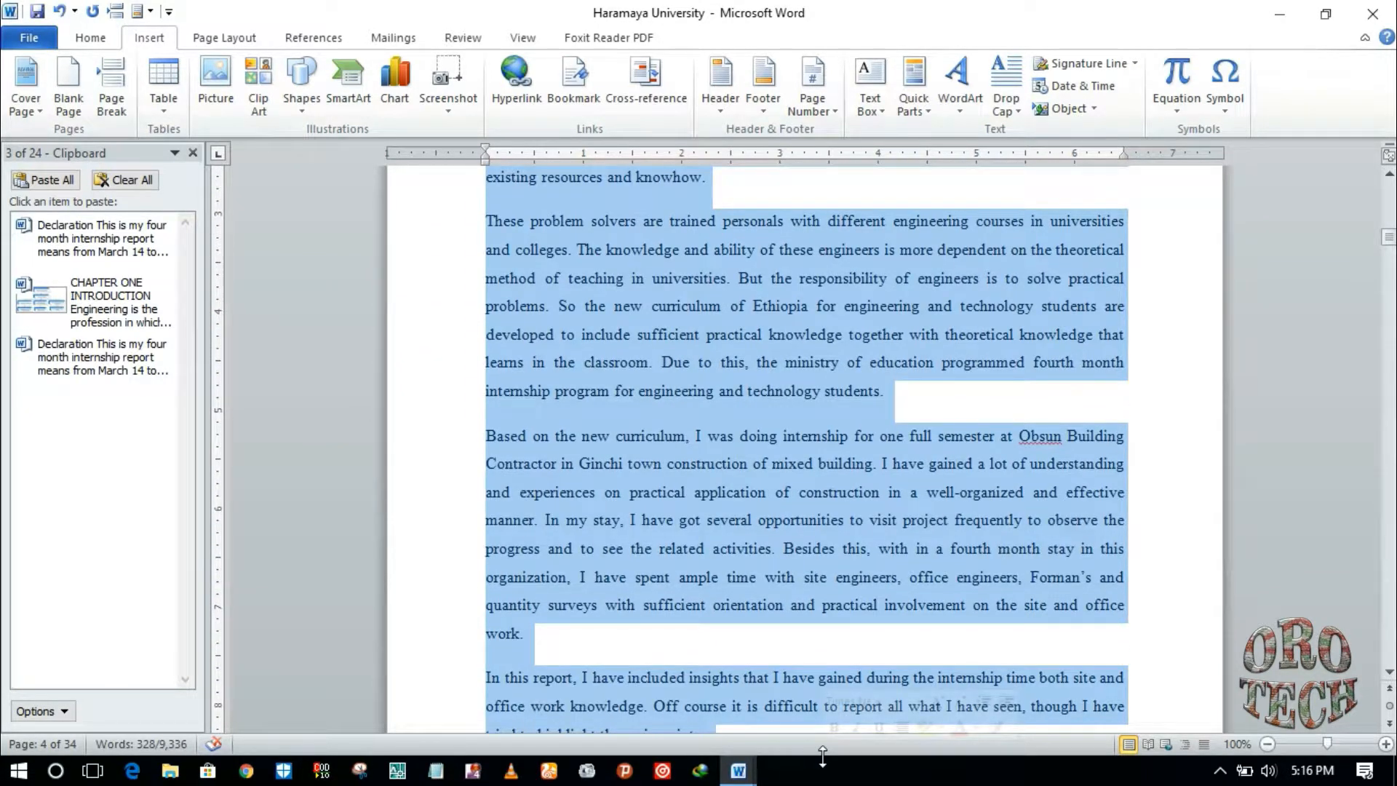
{"action": "right_click", "coordinate": [710, 575]}
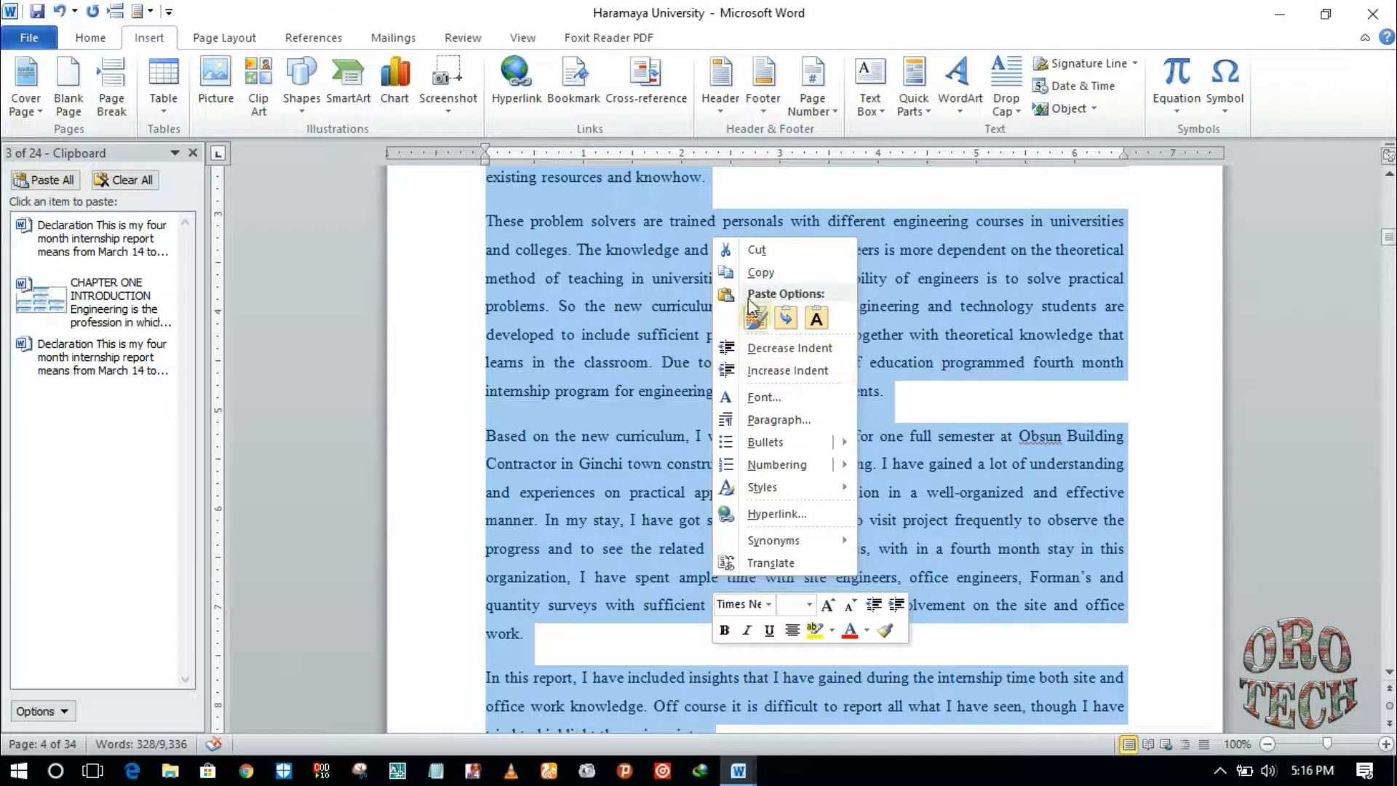
{"action": "left_click", "coordinate": [1148, 510]}
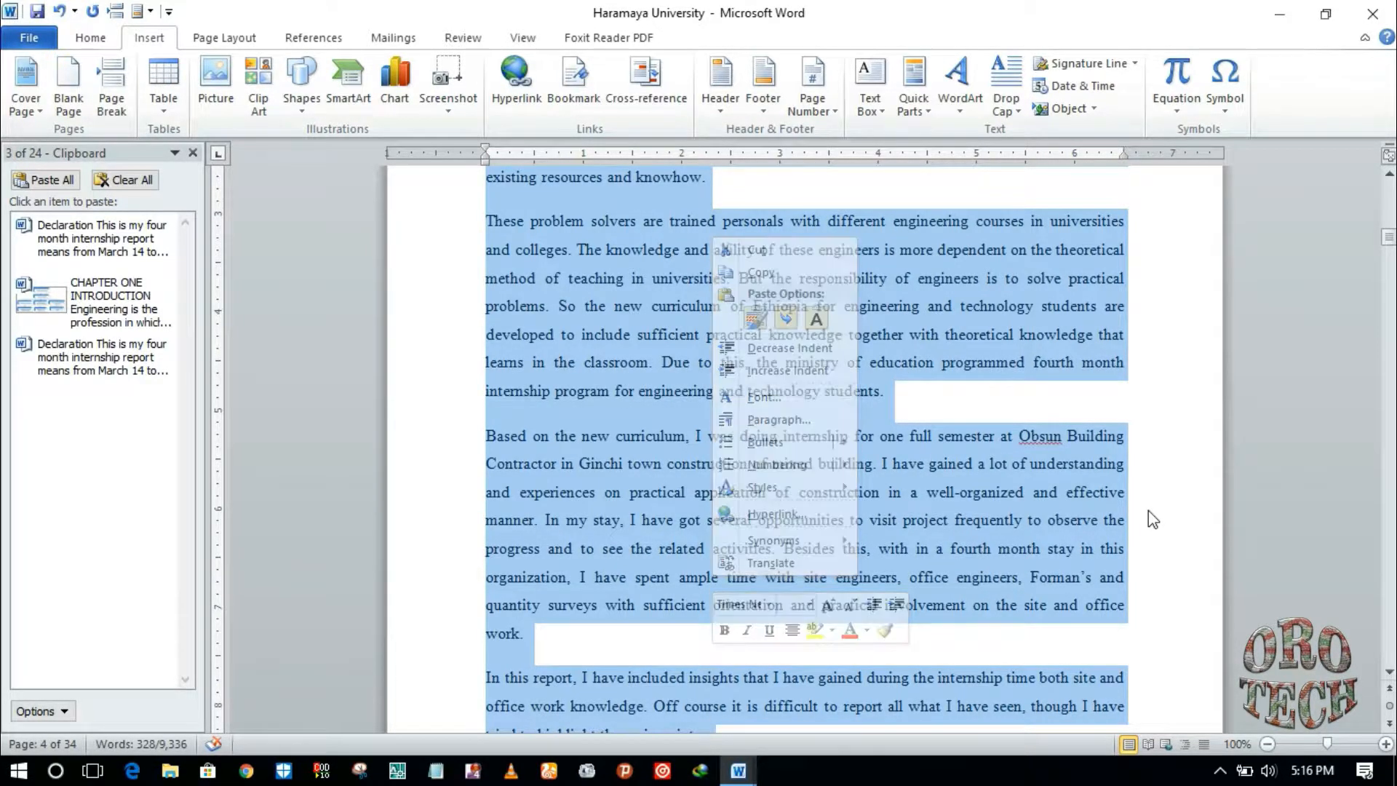
Step: Paste the stored "CHAPTER ONE INTRODUCTION" clipboard item onto the last blank page of Document5
{"action": "left_click", "coordinate": [739, 770]}
{"action": "left_click", "coordinate": [796, 730]}
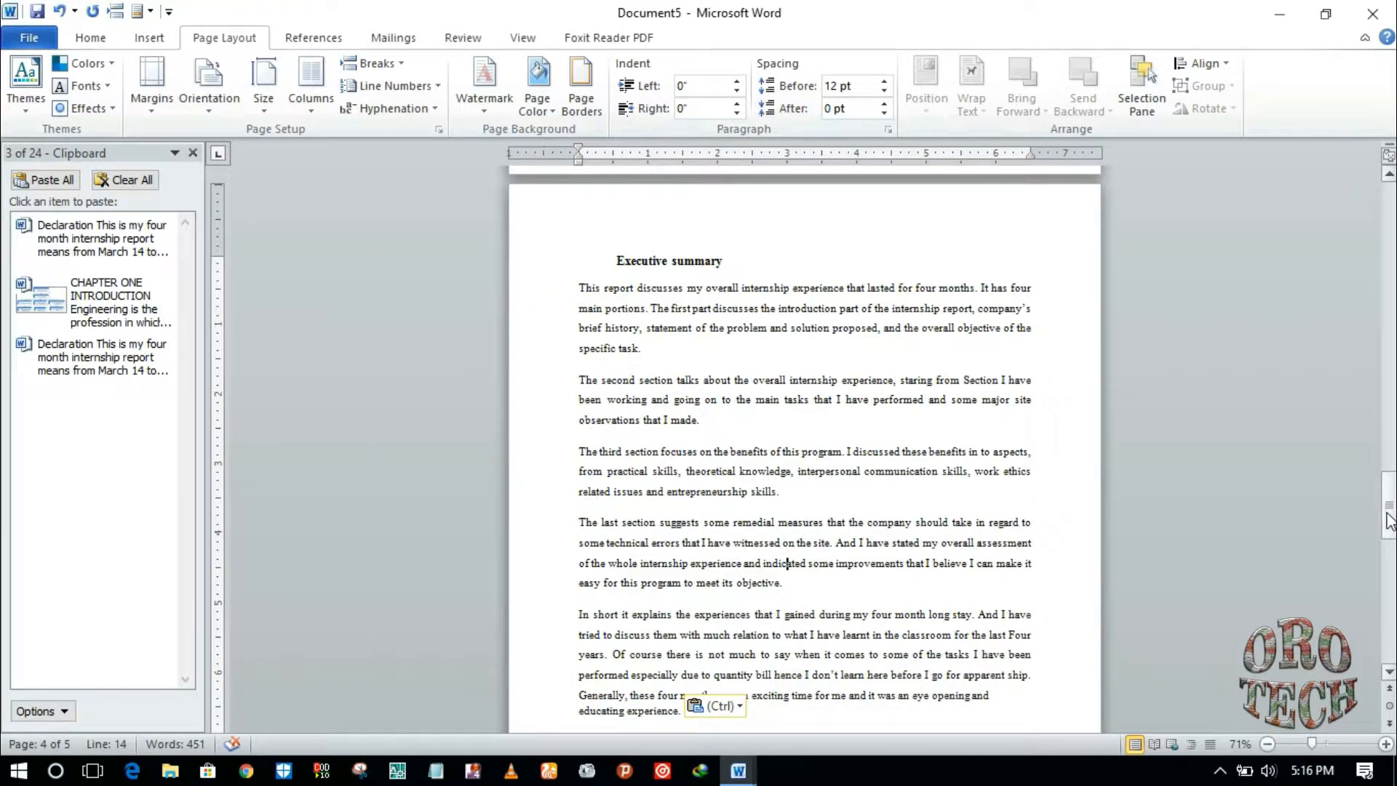
{"action": "left_click_drag", "start_coordinate": [1389, 521], "coordinate": [1390, 609]}
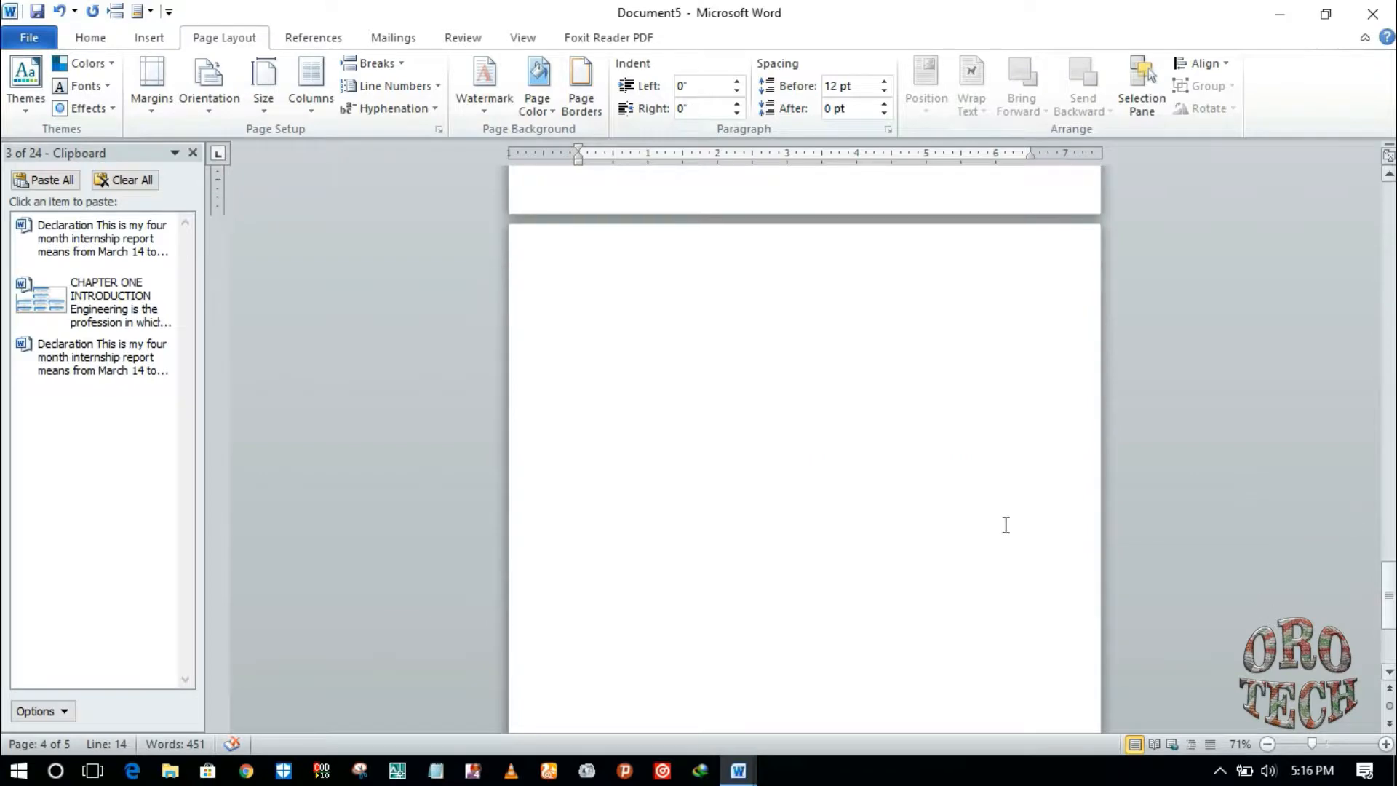
{"action": "left_click", "coordinate": [717, 422]}
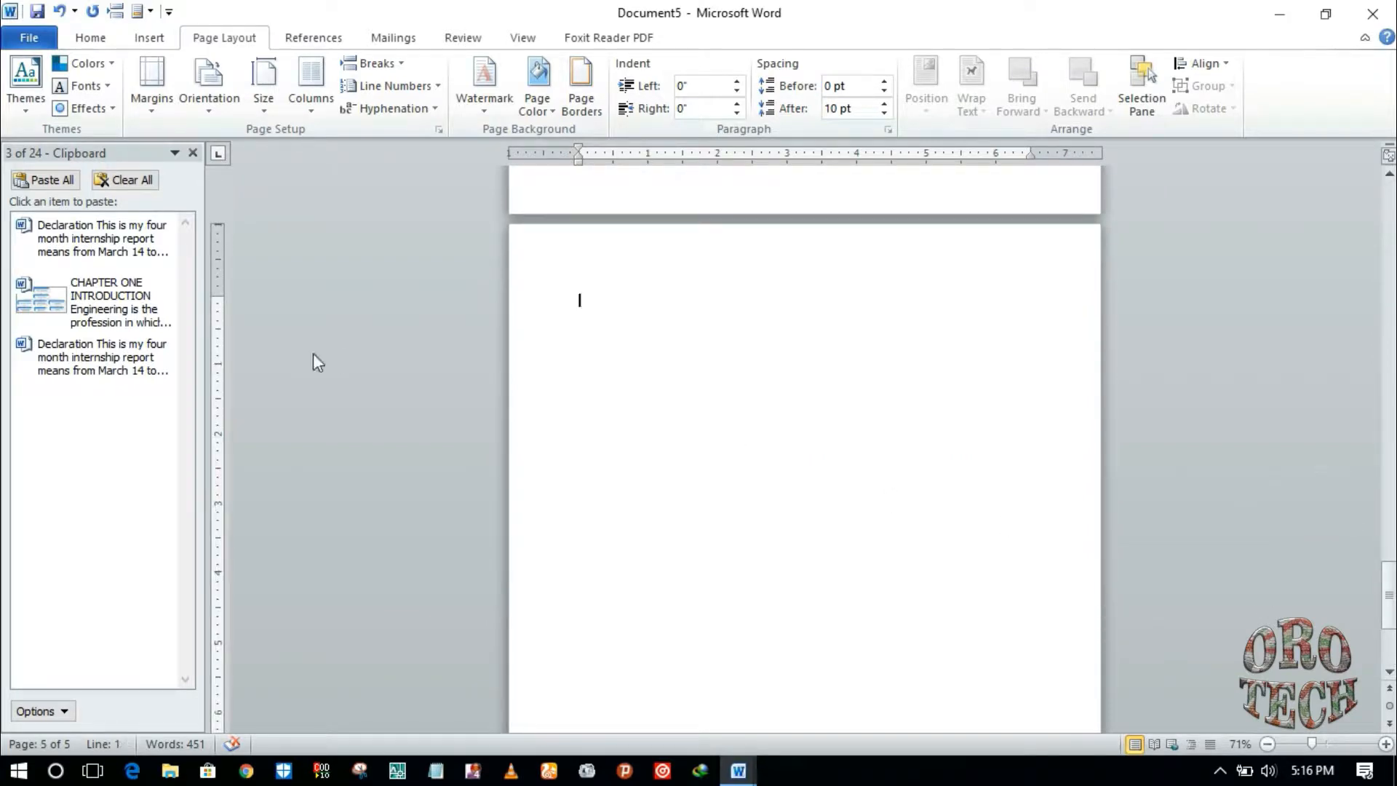
{"action": "left_click", "coordinate": [98, 282]}
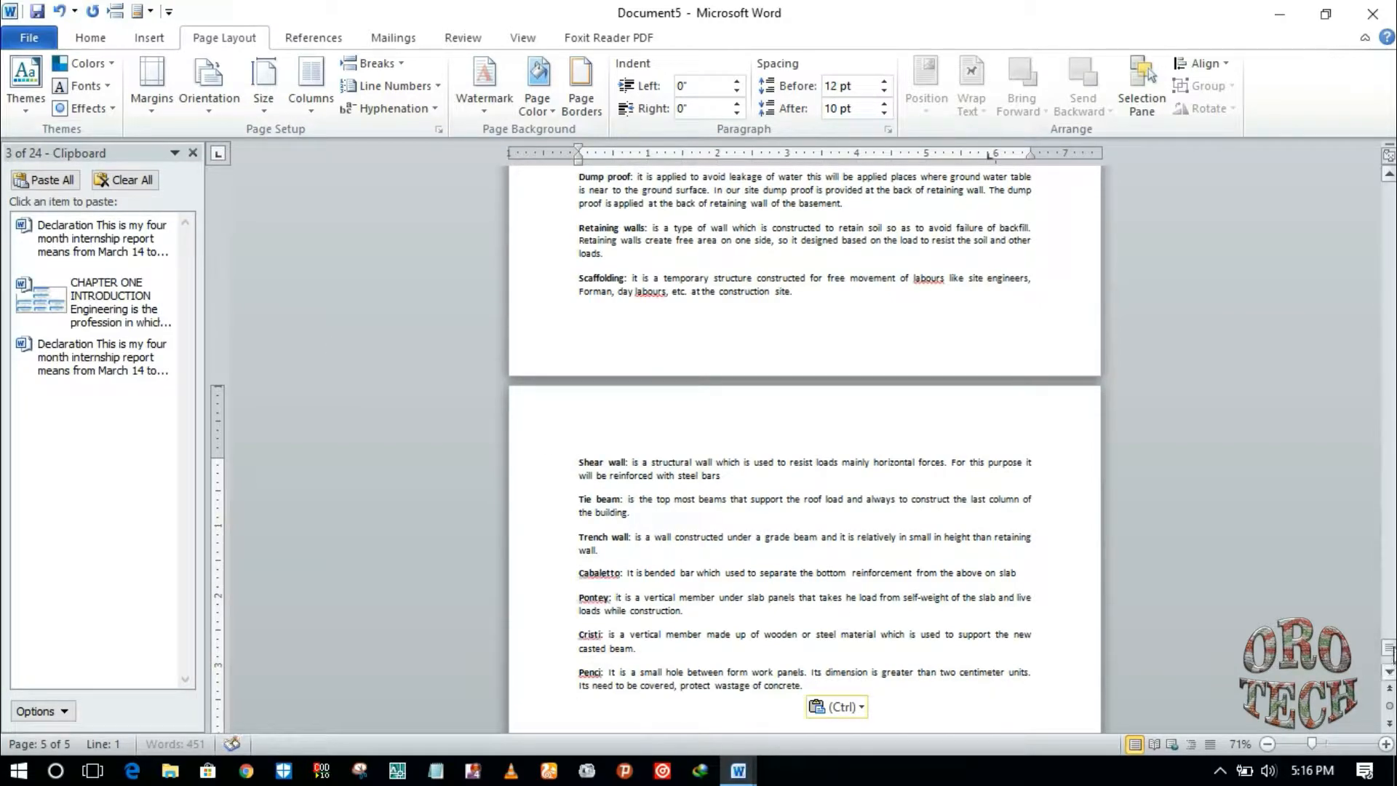
Step: Set the page number format of the Declaration section to I, II, III, starting at I
{"action": "left_click_drag", "start_coordinate": [1389, 649], "coordinate": [1389, 205]}
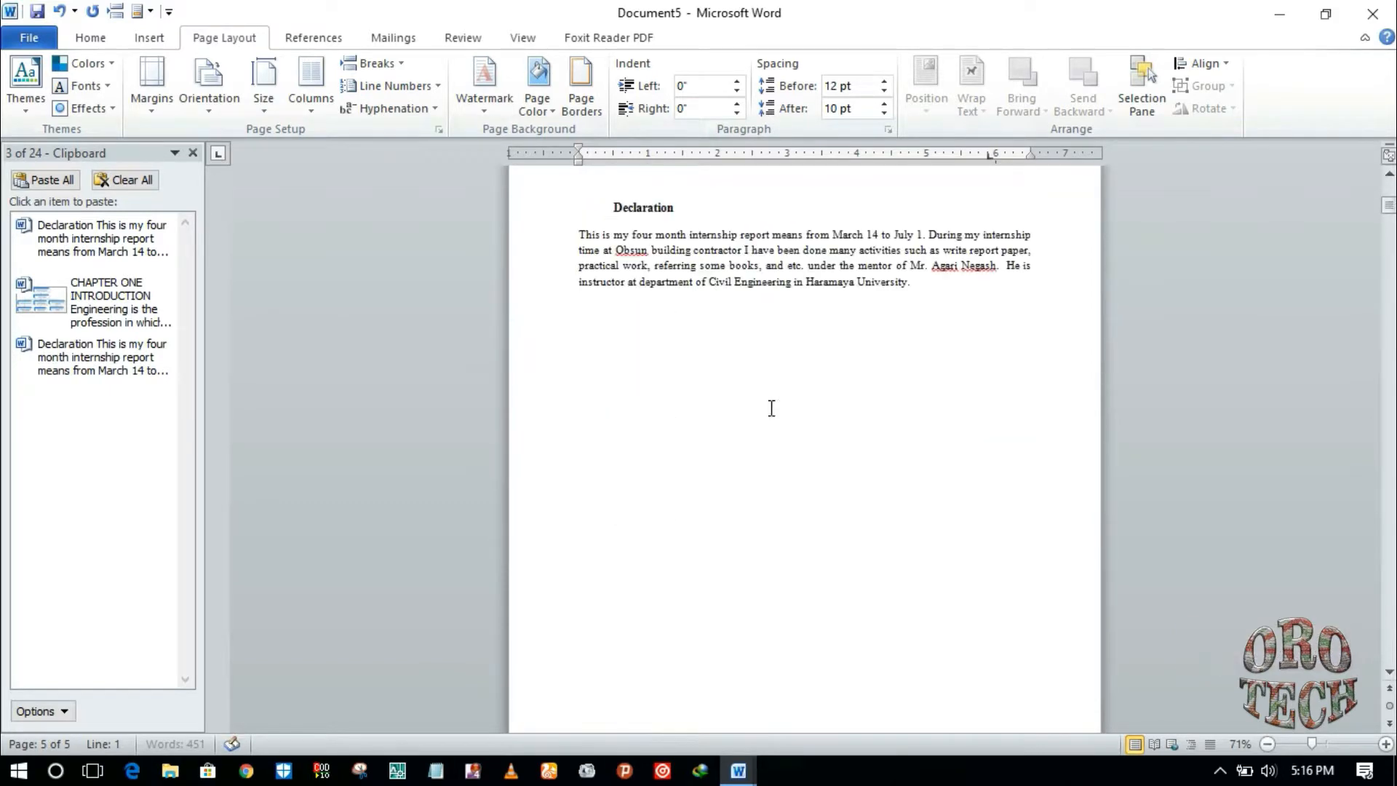
{"action": "left_click", "coordinate": [772, 408]}
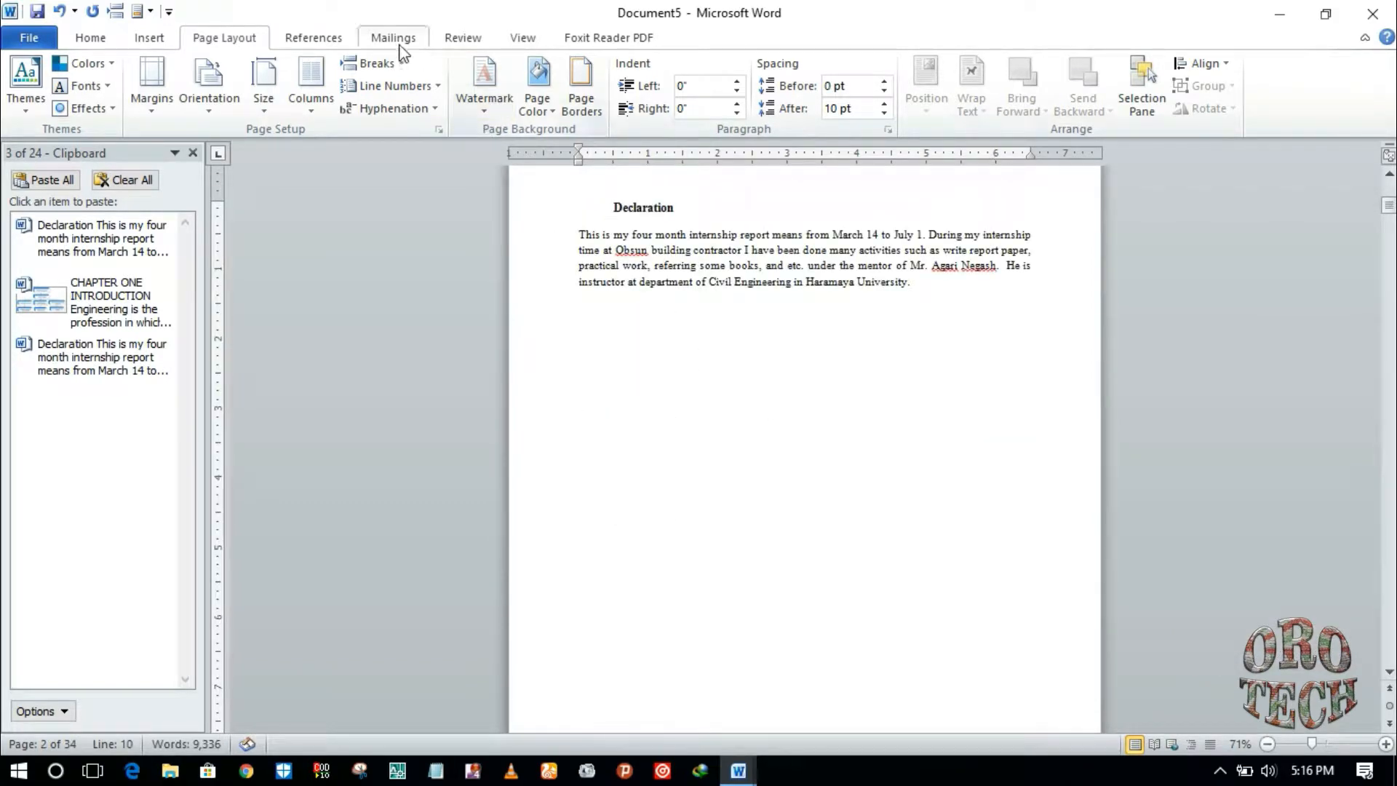
{"action": "left_click", "coordinate": [149, 41]}
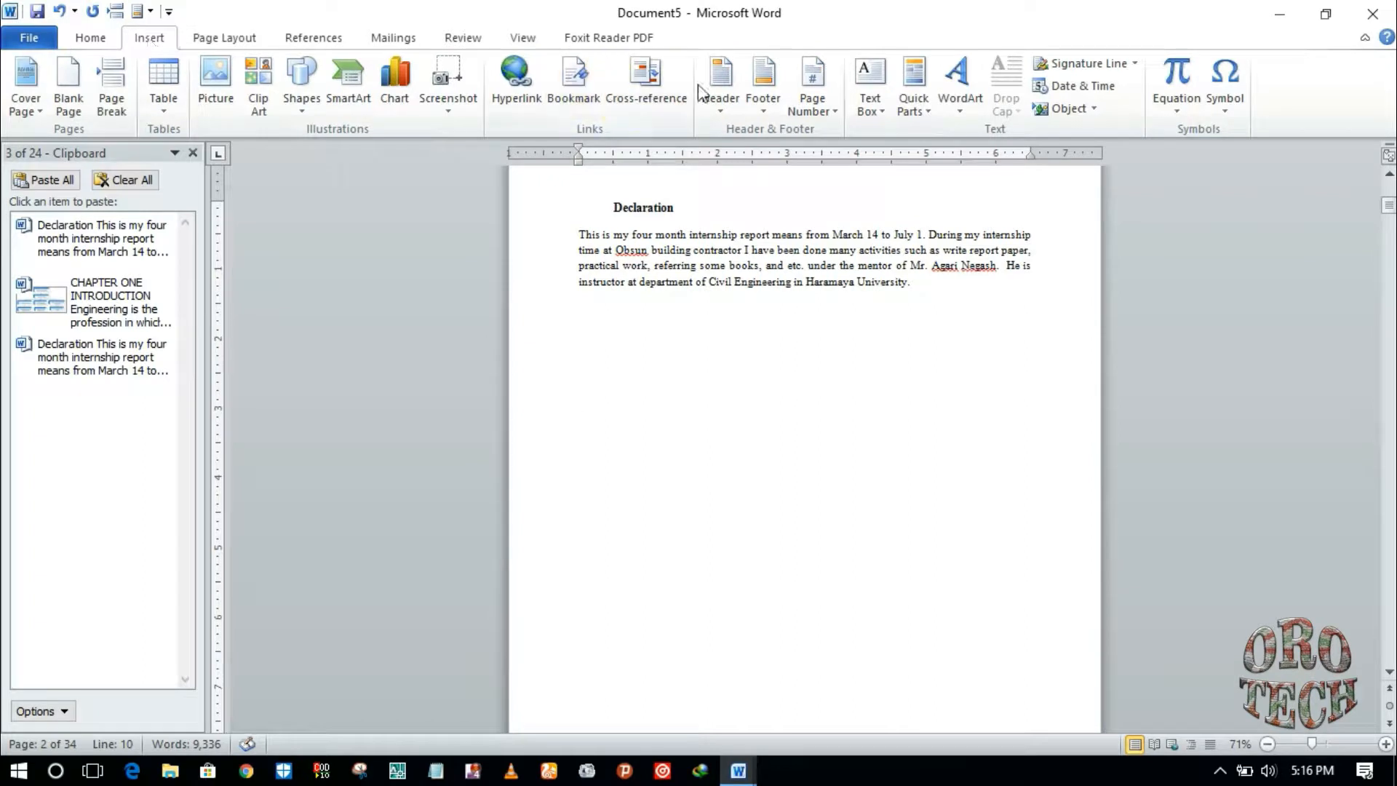
{"action": "left_click", "coordinate": [818, 108]}
{"action": "left_click", "coordinate": [820, 109]}
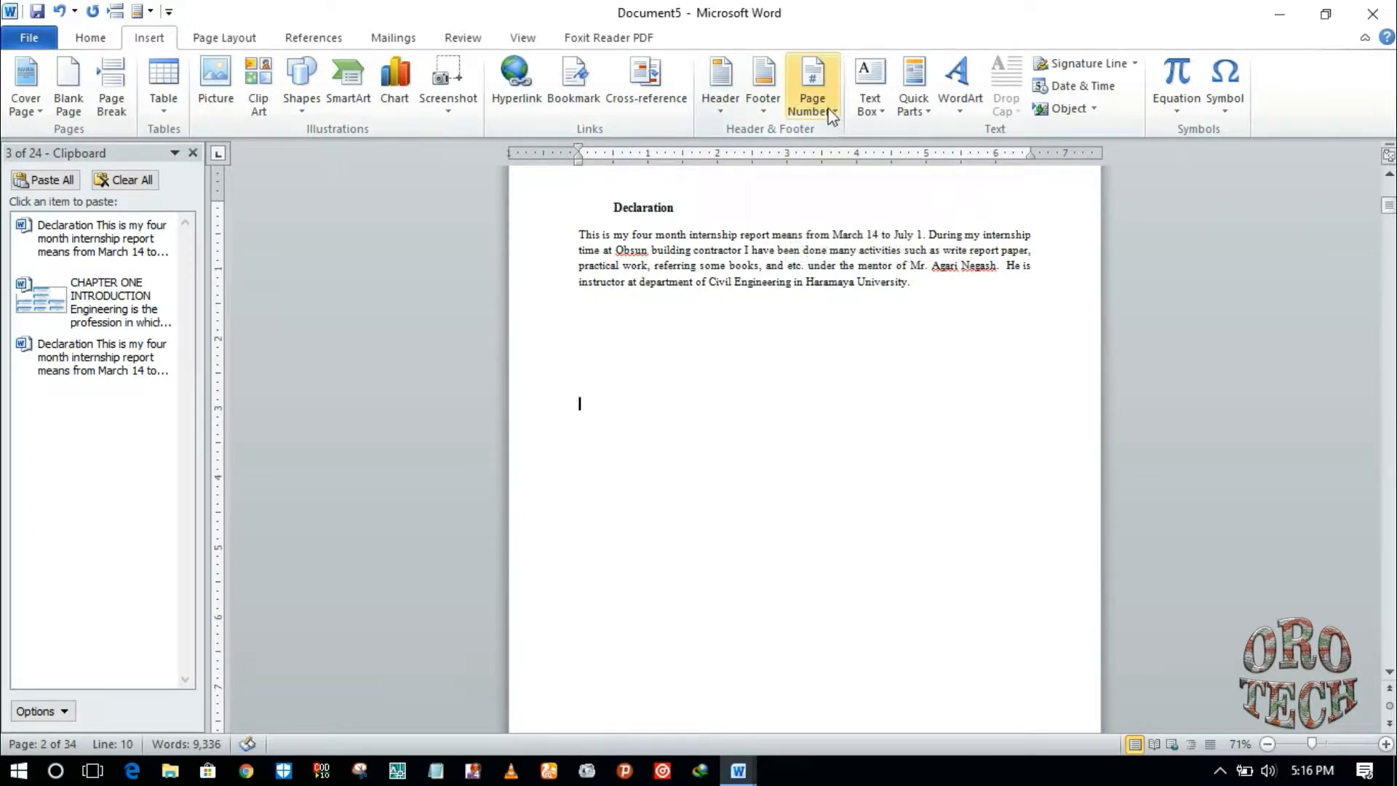
{"action": "left_click", "coordinate": [831, 110]}
{"action": "left_click", "coordinate": [847, 236]}
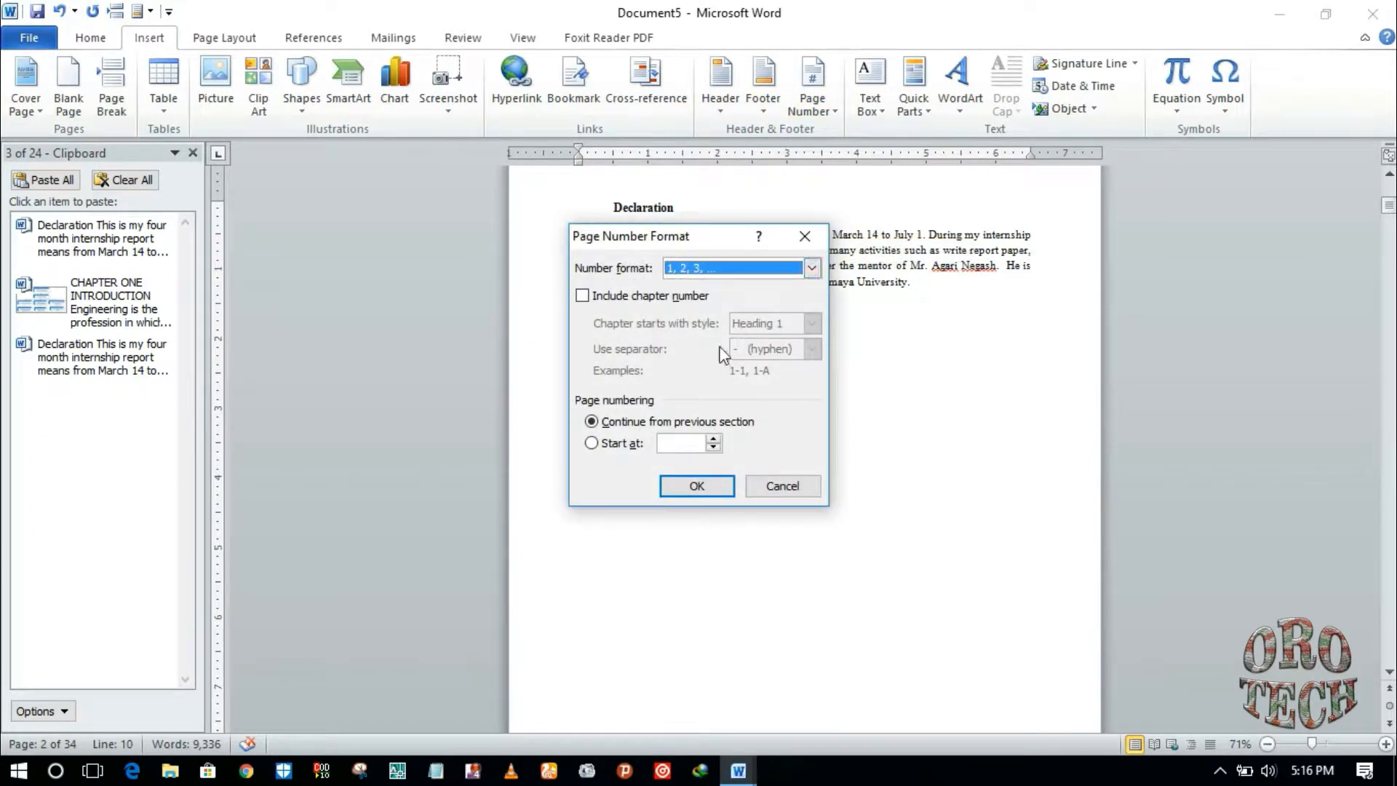
{"action": "left_click", "coordinate": [620, 445]}
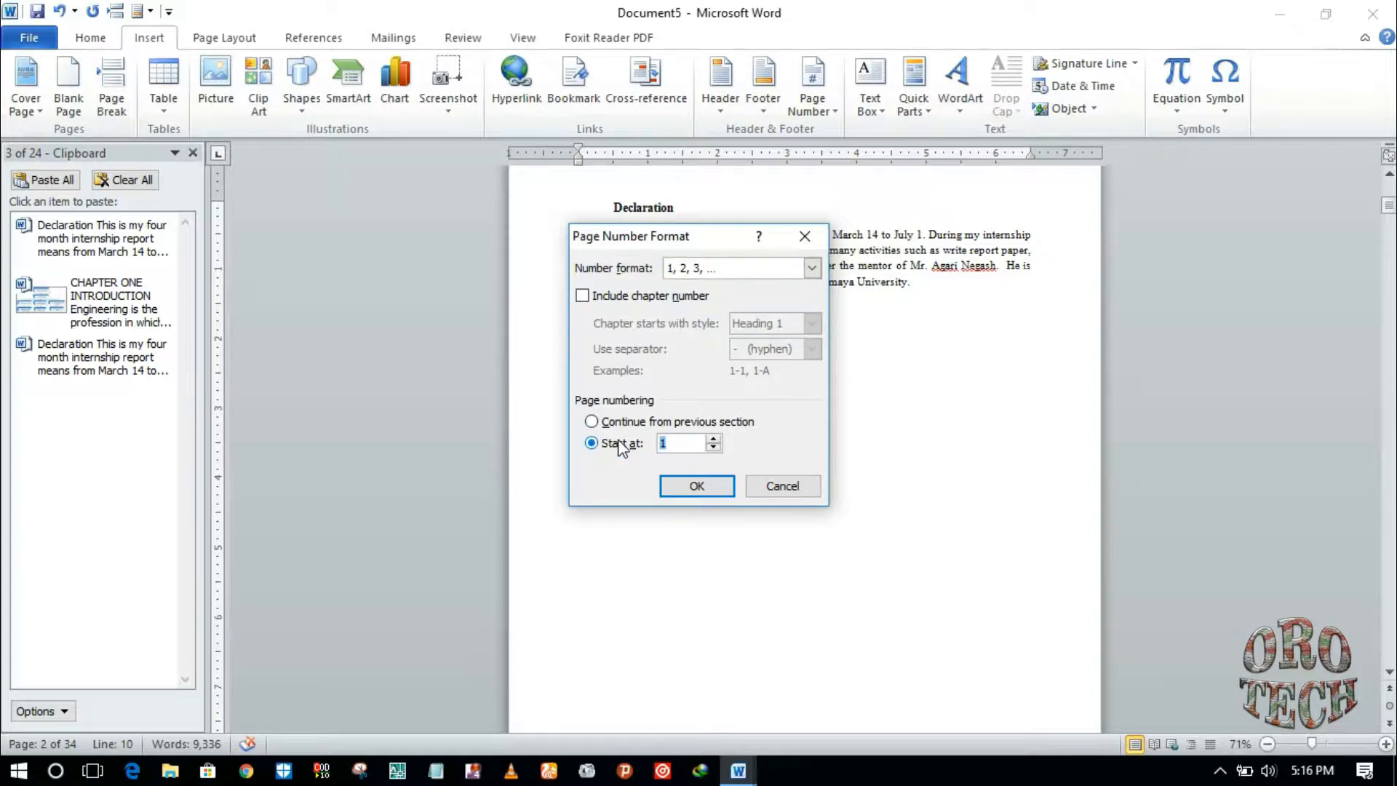
{"action": "left_click", "coordinate": [812, 269]}
{"action": "left_click_drag", "start_coordinate": [810, 302], "coordinate": [811, 313]}
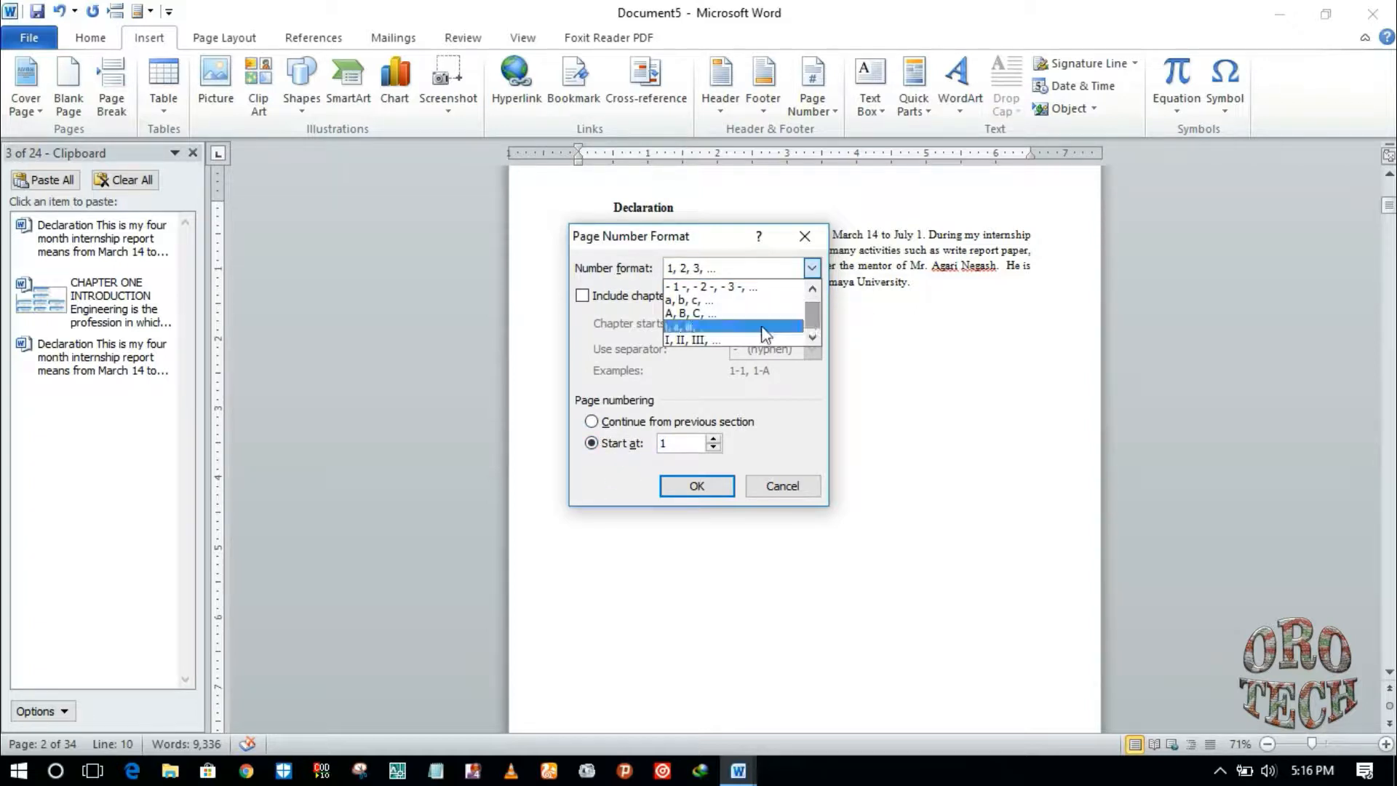
{"action": "left_click", "coordinate": [711, 339]}
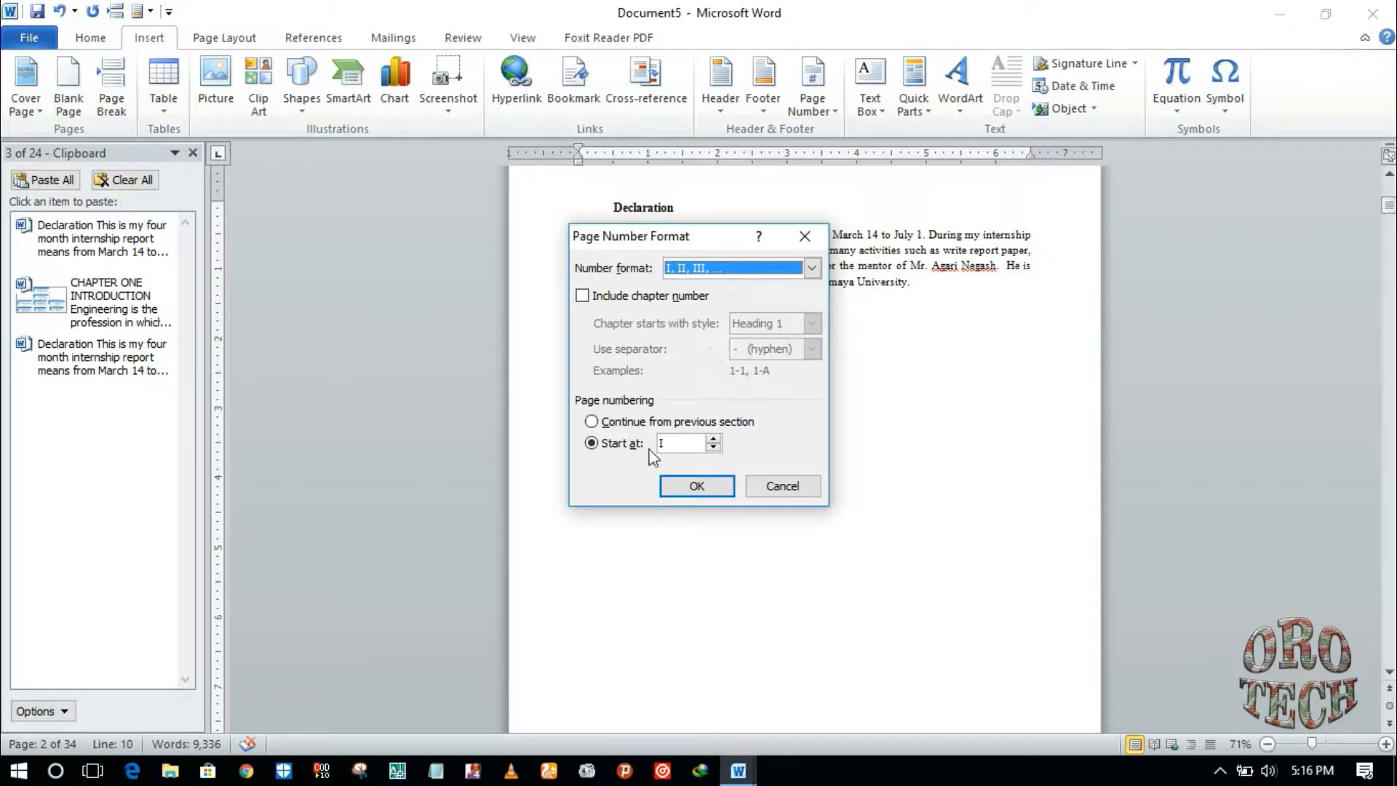
{"action": "left_click", "coordinate": [685, 493]}
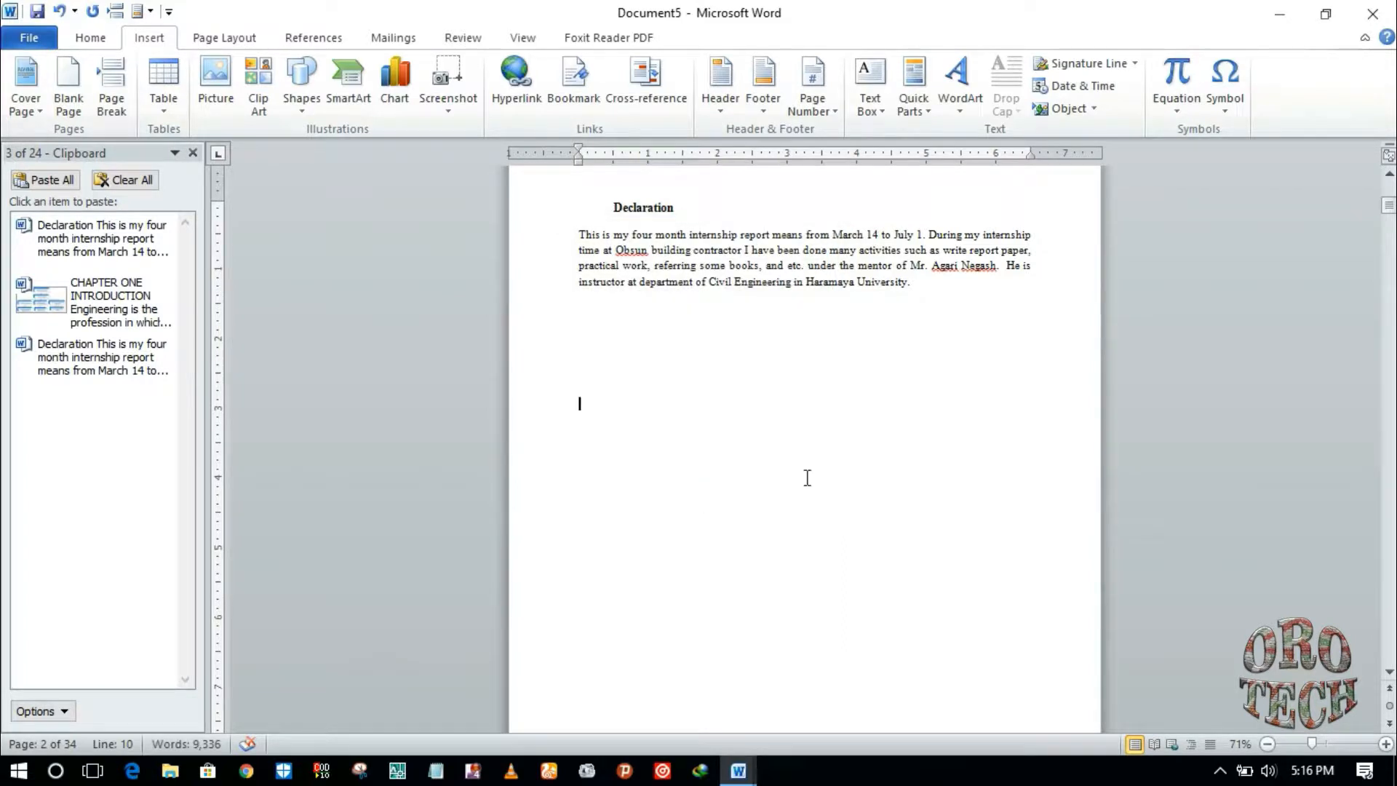
Step: Add the built-in Alphabet footer to the Declaration section and replace its placeholder text with "Project on highway"
{"action": "left_click", "coordinate": [762, 86]}
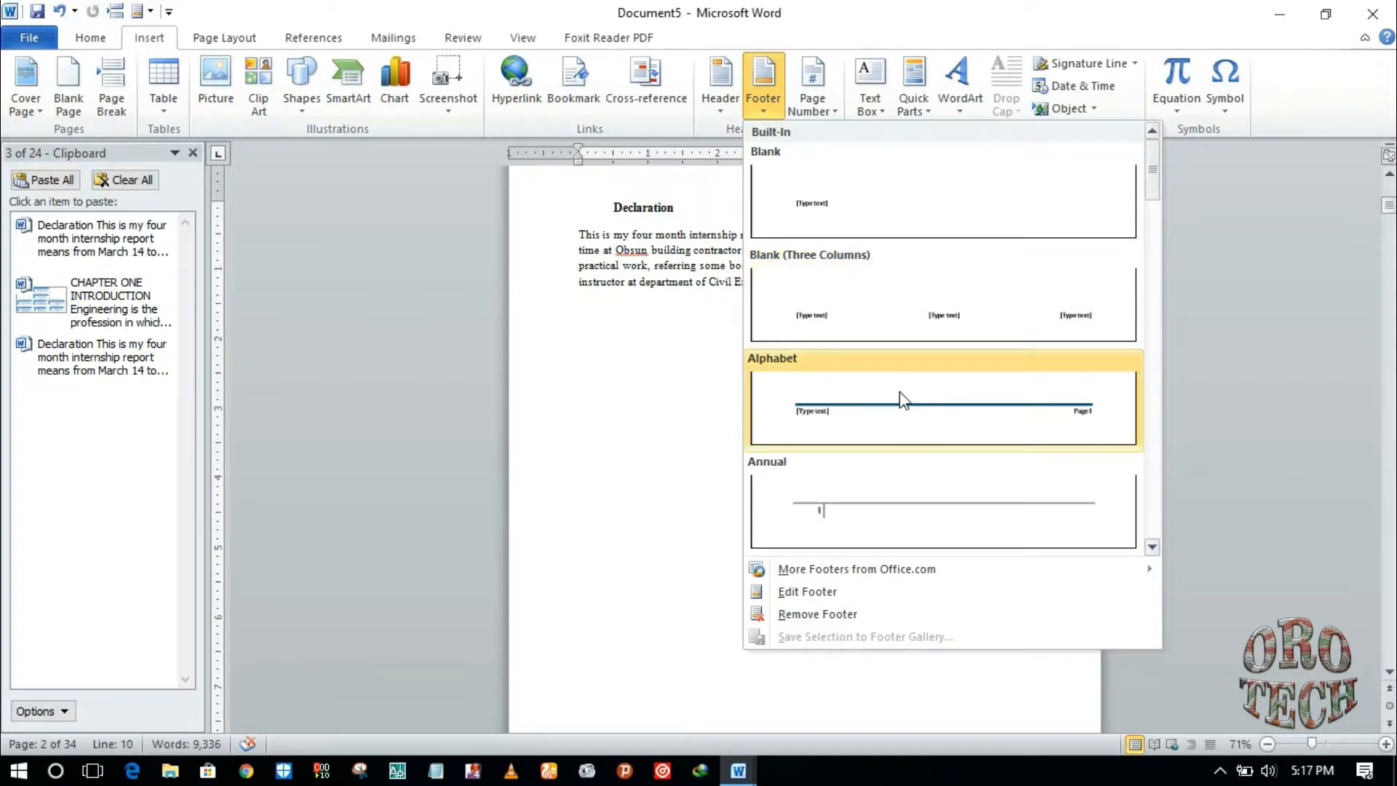
{"action": "left_click", "coordinate": [902, 397]}
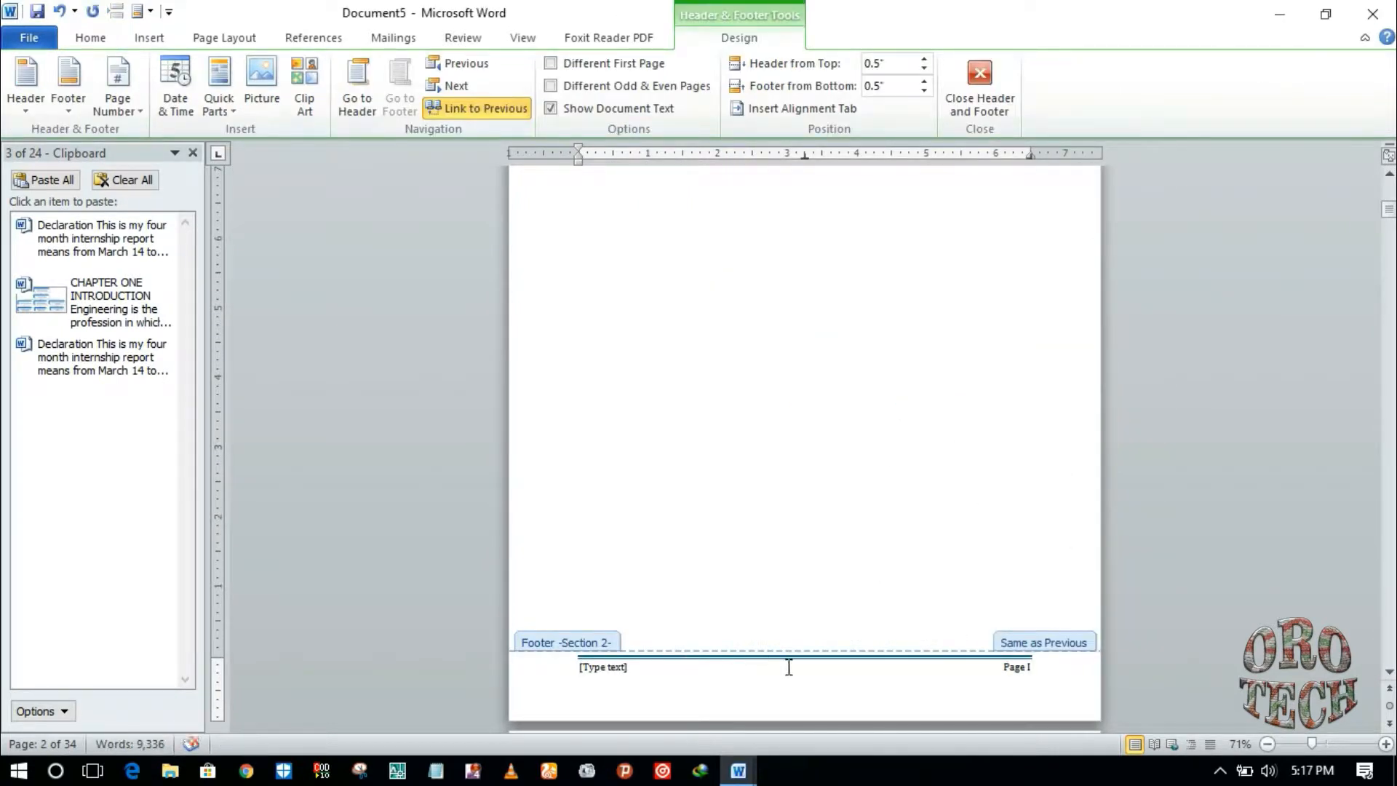
{"action": "left_click", "coordinate": [630, 668]}
{"action": "left_click", "coordinate": [634, 668]}
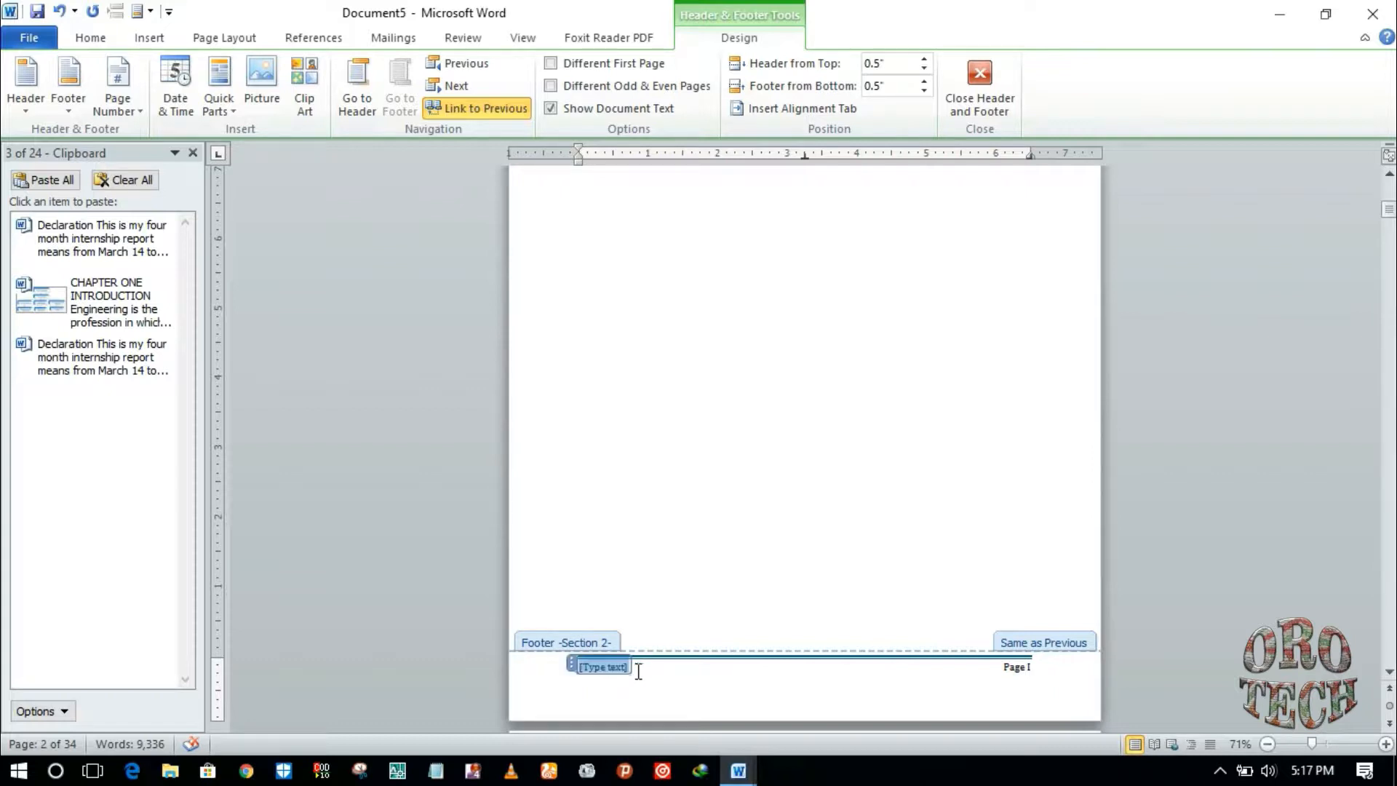
{"action": "key", "text": "Delete"}
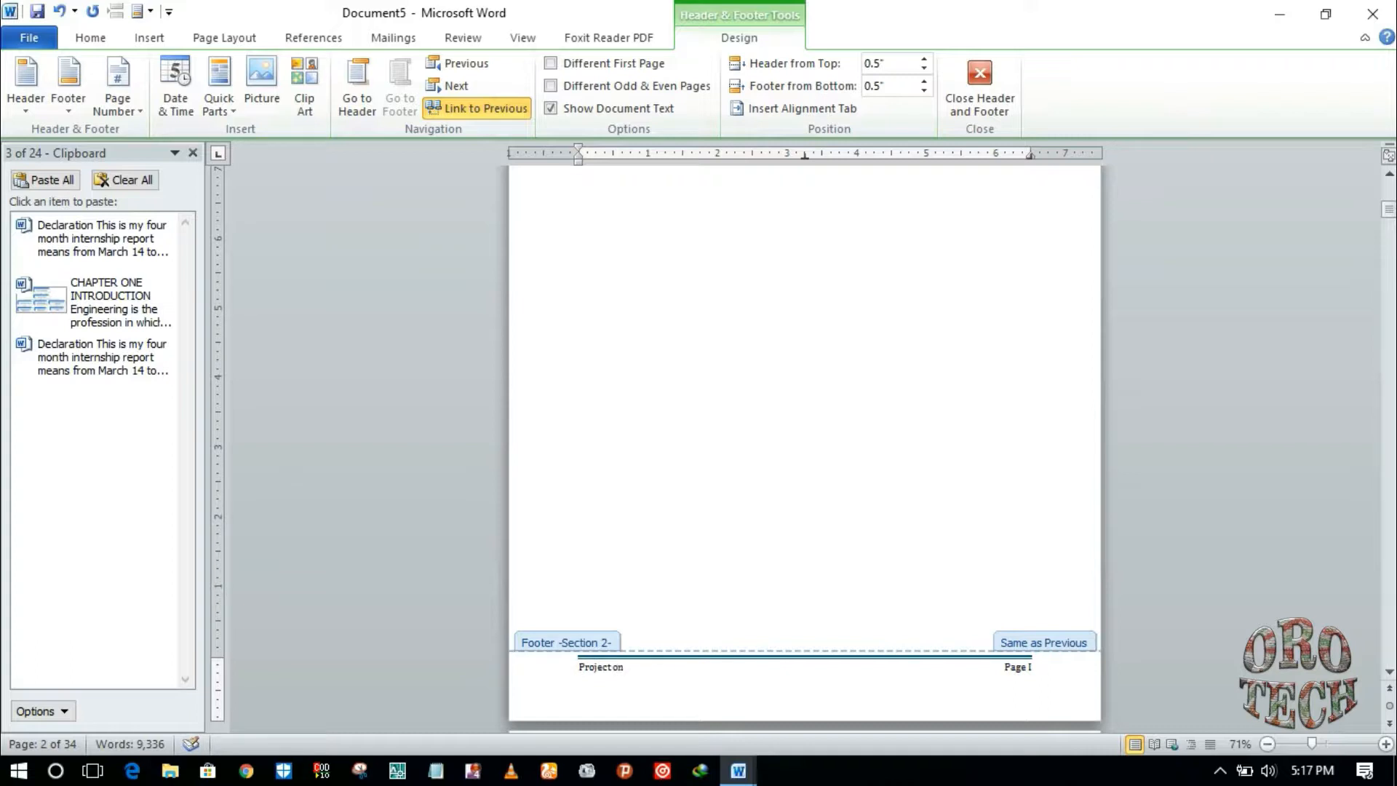
{"action": "type", "text": "Project on highway"}
{"action": "left_click", "coordinate": [980, 86]}
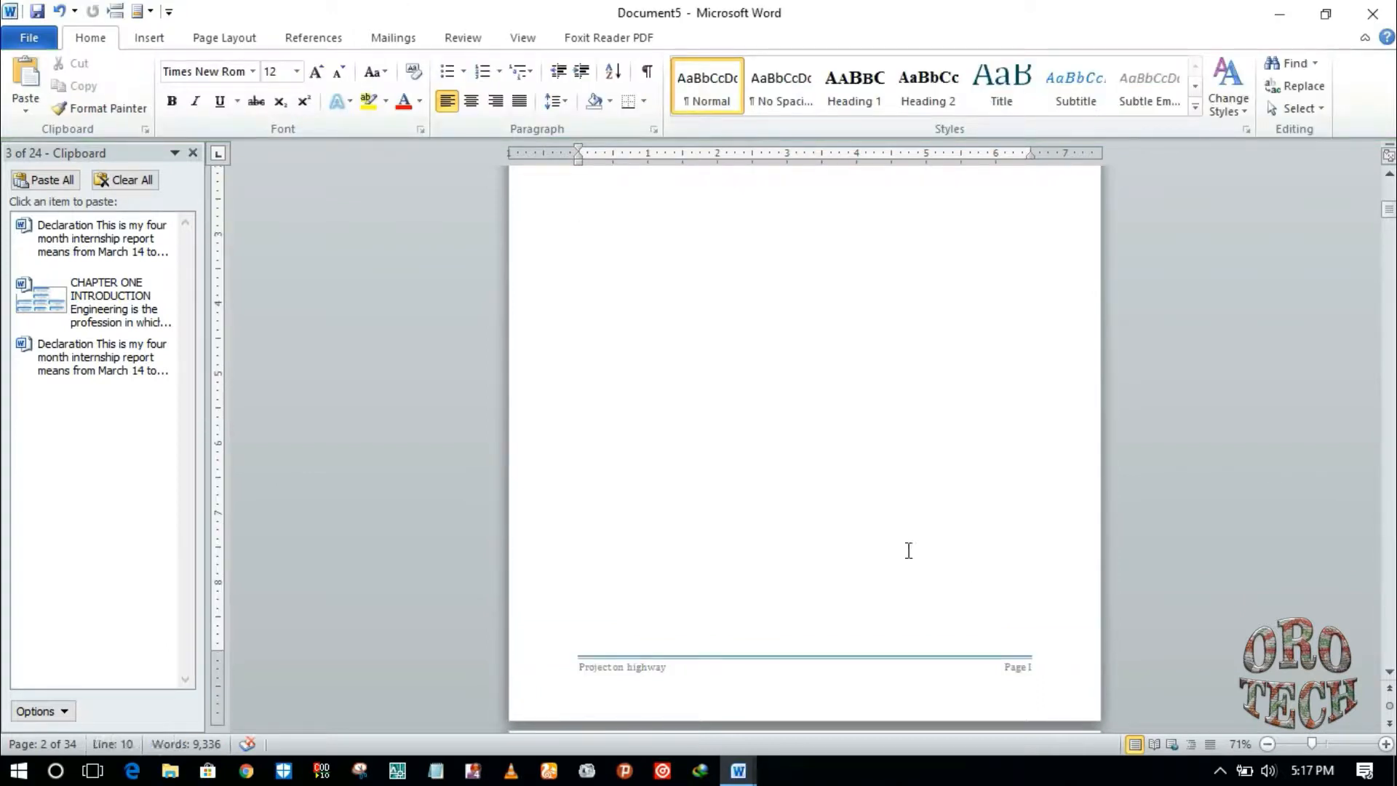
Step: Give the blank cover page in section 1 a different first page footer and leave footer editing
{"action": "scroll", "coordinate": [909, 551], "scroll_direction": "up", "scroll_amount": 3}
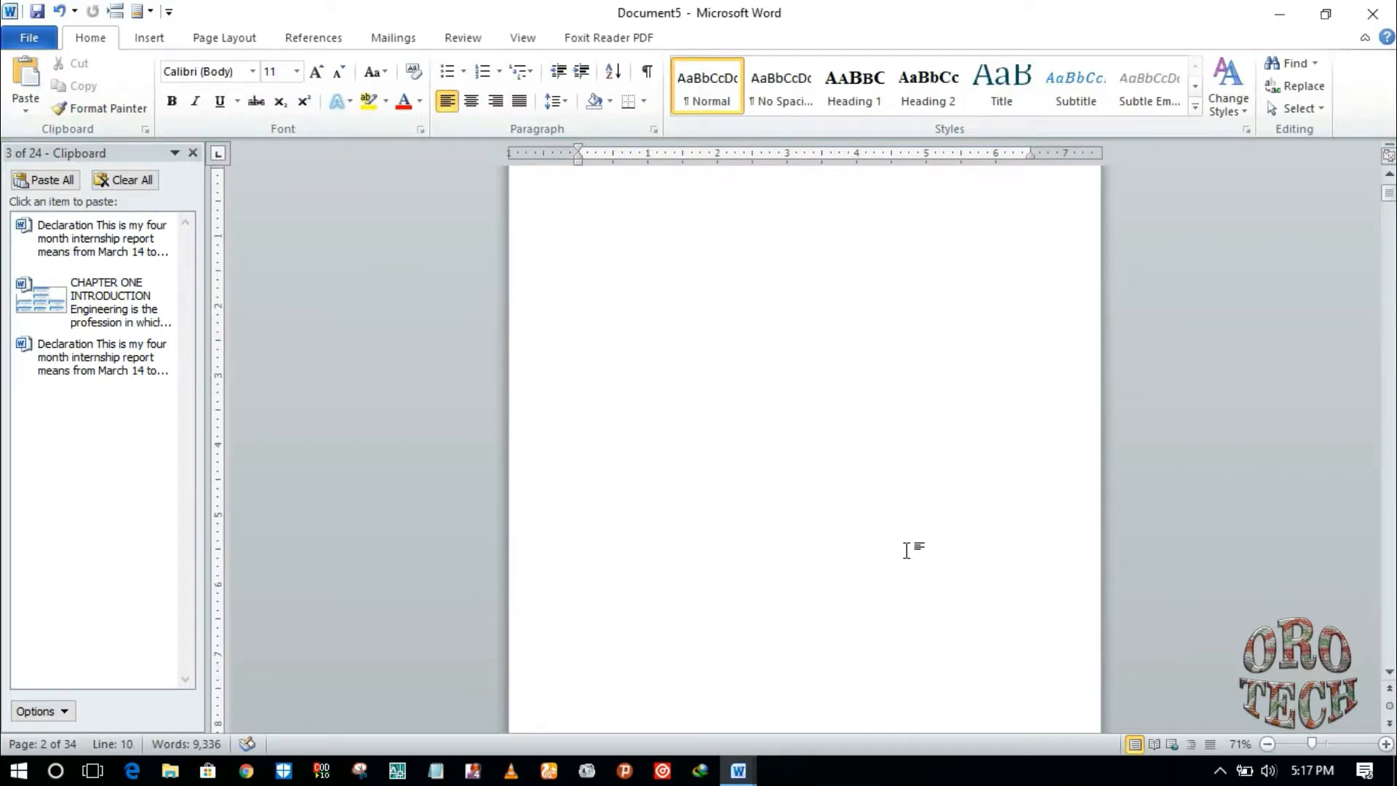
{"action": "key", "text": "Down"}
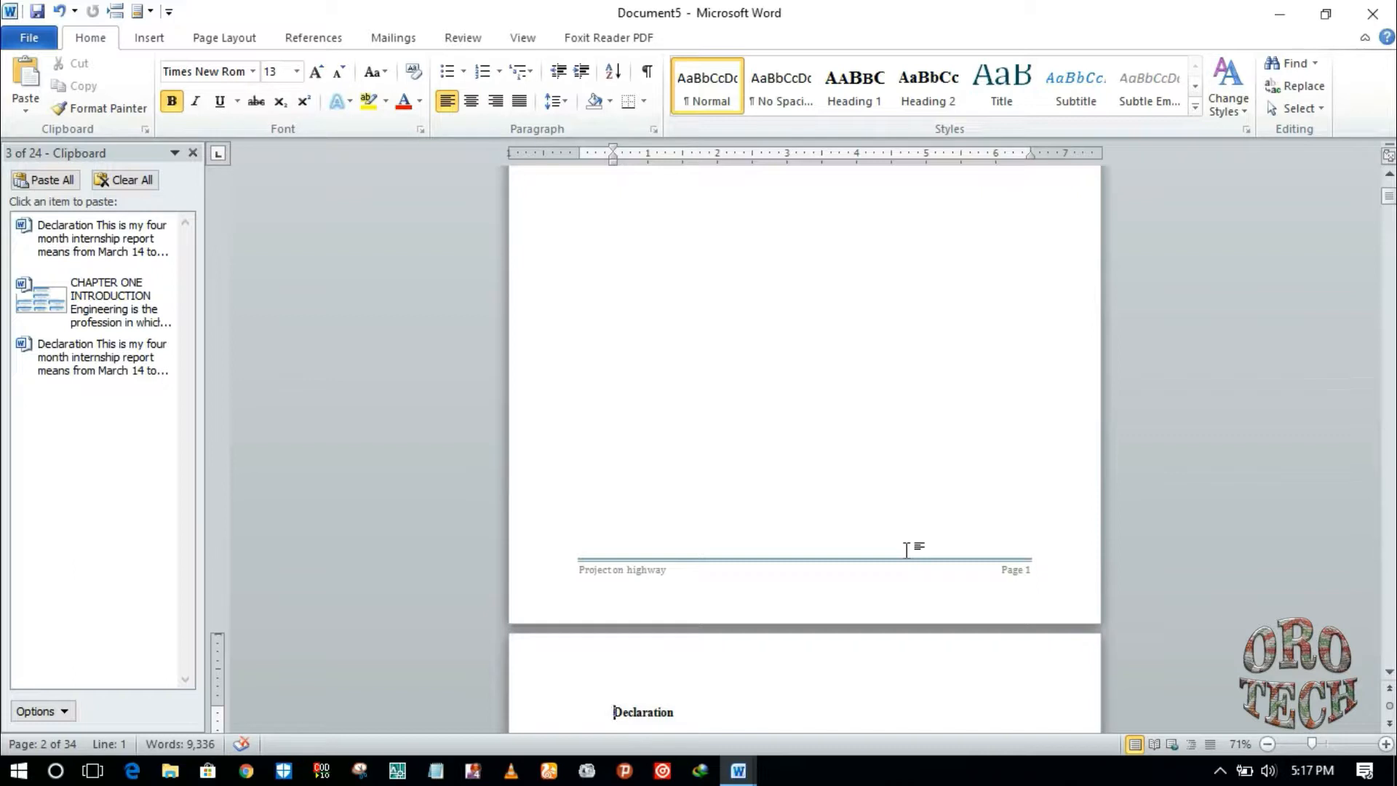
{"action": "key", "text": "Down"}
{"action": "key", "text": "Down"}
{"action": "key", "text": "Down"}
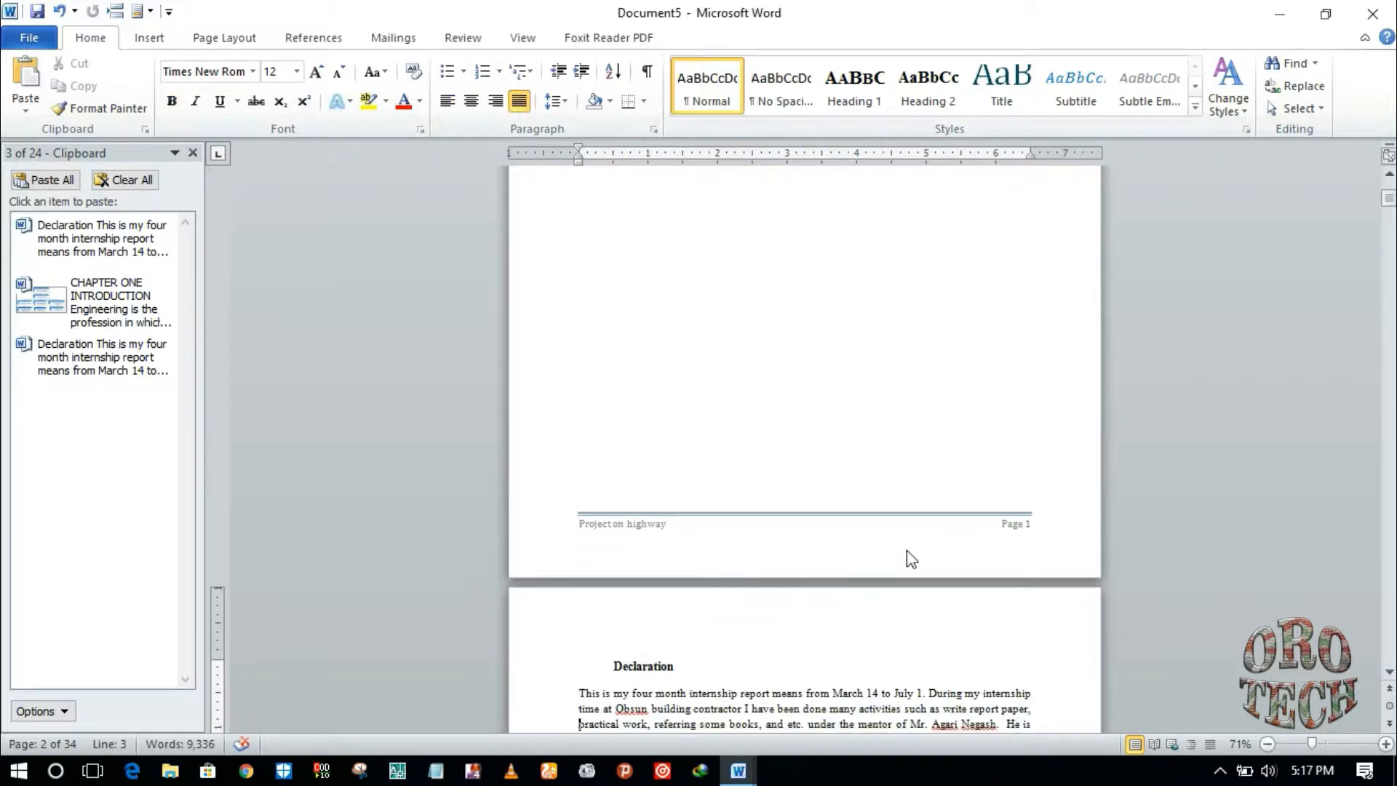
{"action": "key", "text": "Down"}
{"action": "key", "text": "Down"}
{"action": "key", "text": "Down"}
{"action": "key", "text": "Down"}
{"action": "key", "text": "Down"}
{"action": "key", "text": "Down"}
{"action": "key", "text": "Down"}
{"action": "key", "text": "Down"}
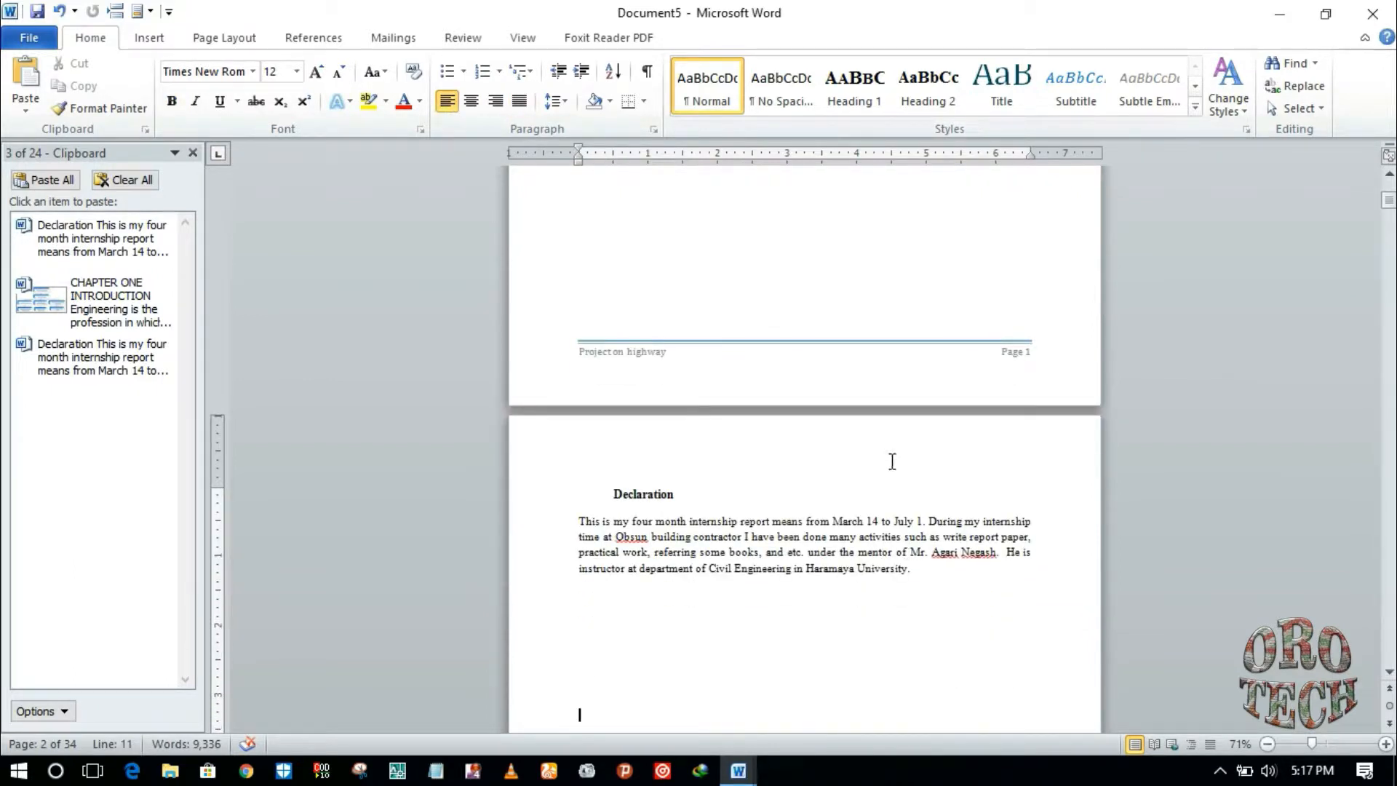
{"action": "double_click", "coordinate": [844, 350]}
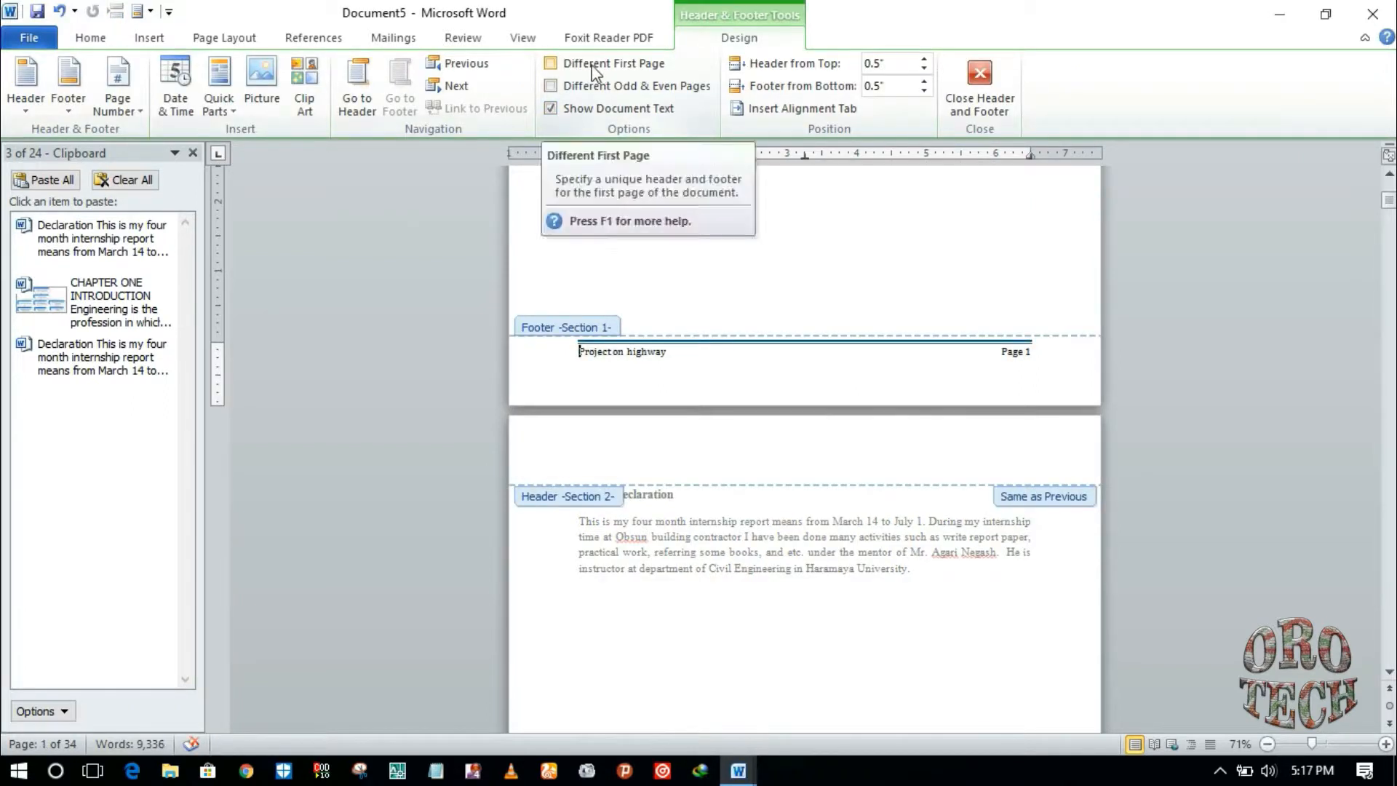
{"action": "left_click", "coordinate": [550, 65]}
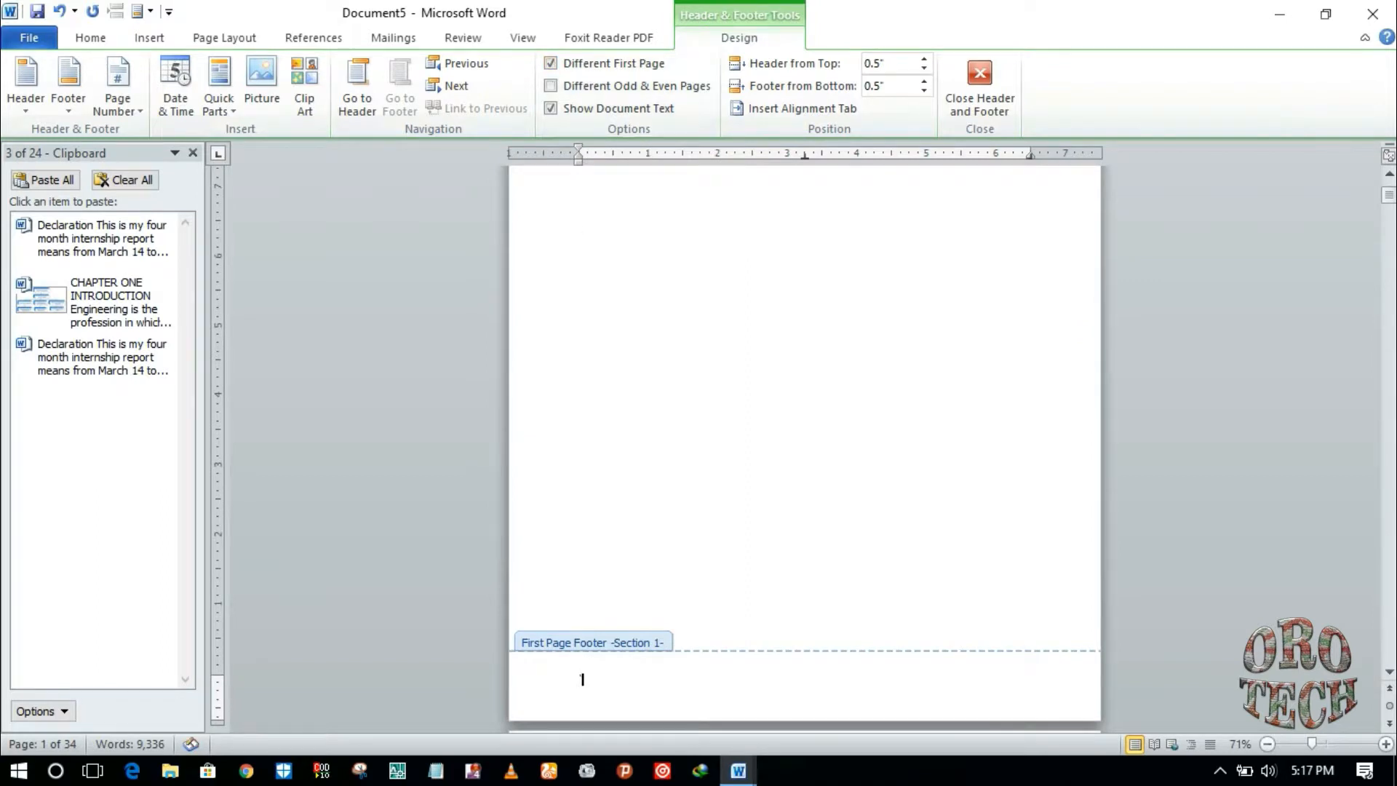
{"action": "left_click", "coordinate": [983, 106]}
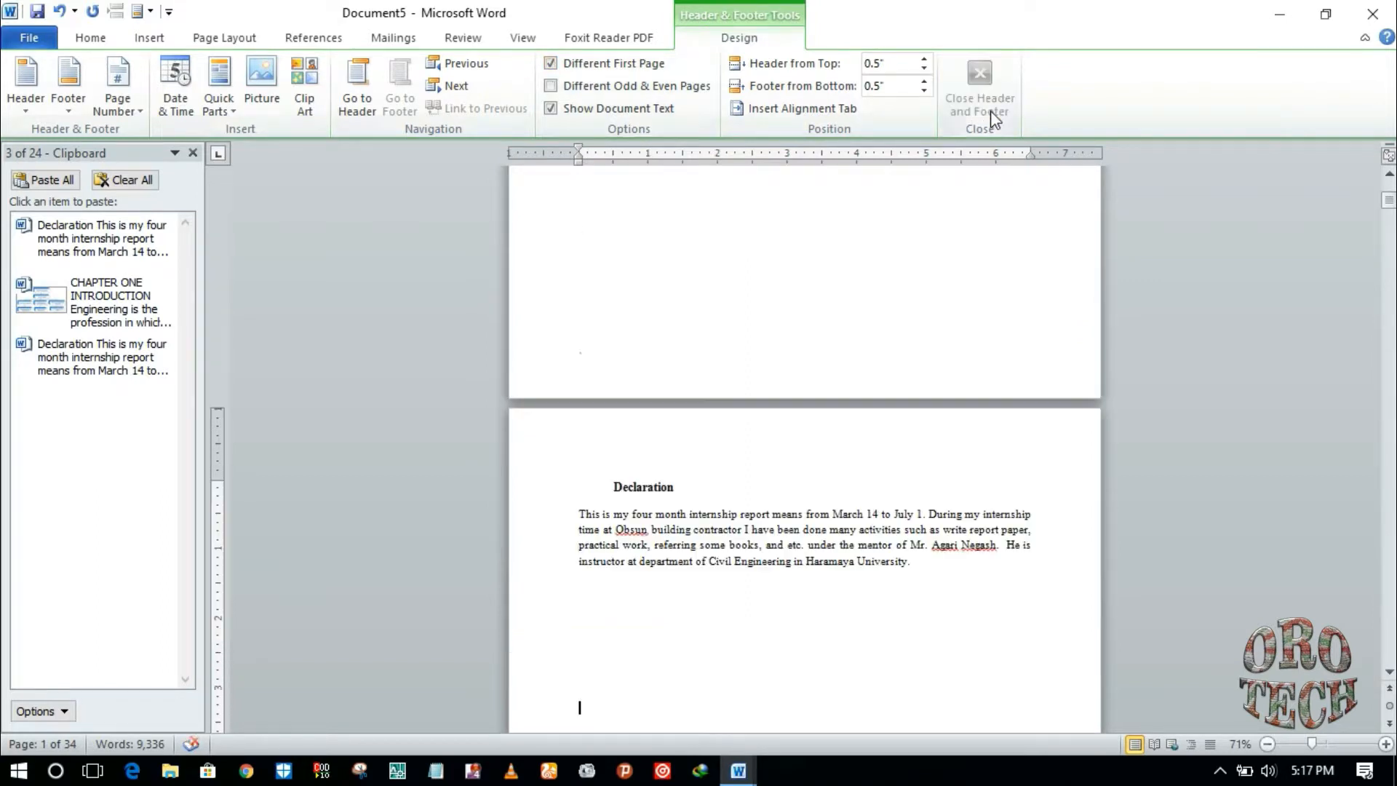
Step: Check the footer page numbers from the Declaration page through the first page of Chapter One
{"action": "scroll", "coordinate": [915, 385], "scroll_direction": "down", "scroll_amount": 15}
{"action": "left_click", "coordinate": [920, 394]}
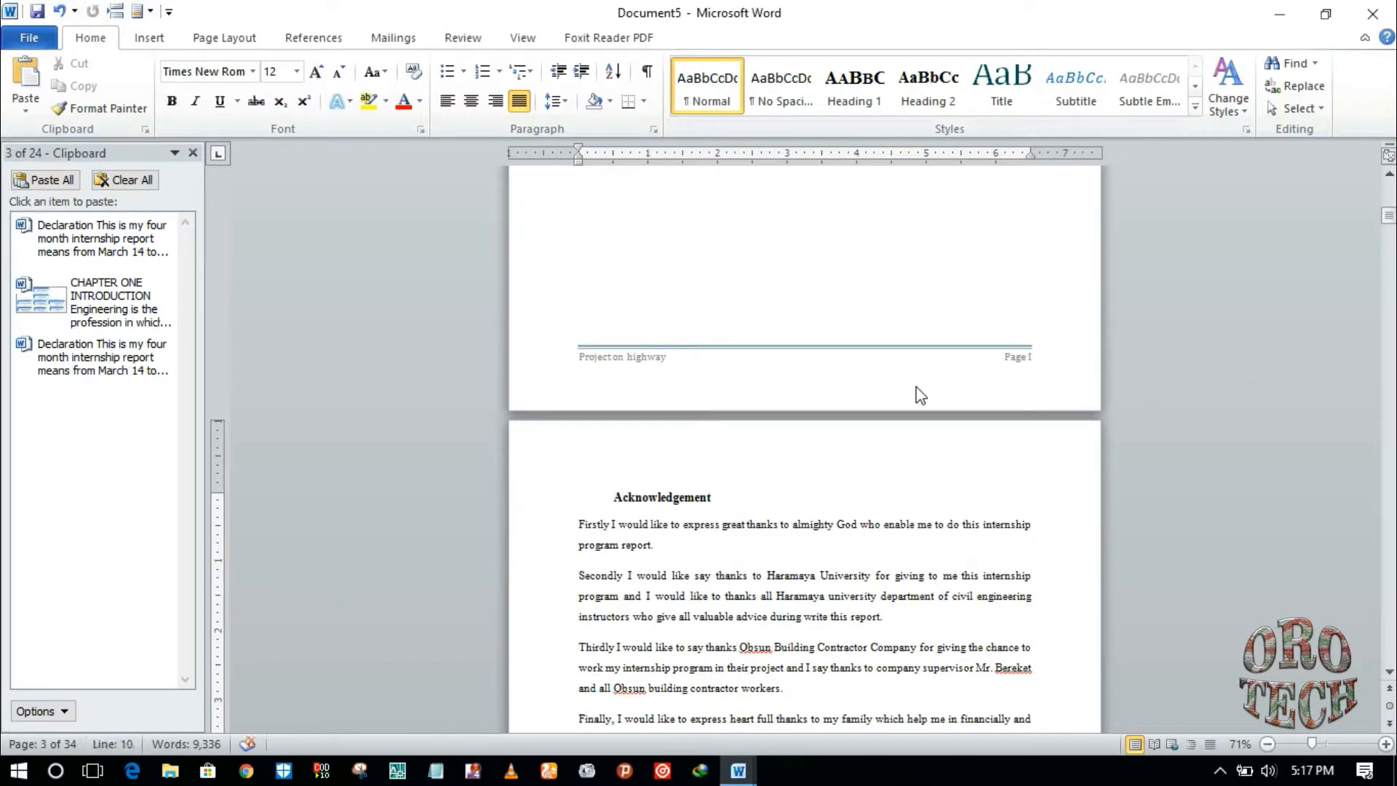
{"action": "scroll", "coordinate": [920, 395], "scroll_direction": "down", "scroll_amount": 12}
{"action": "left_click", "coordinate": [918, 387]}
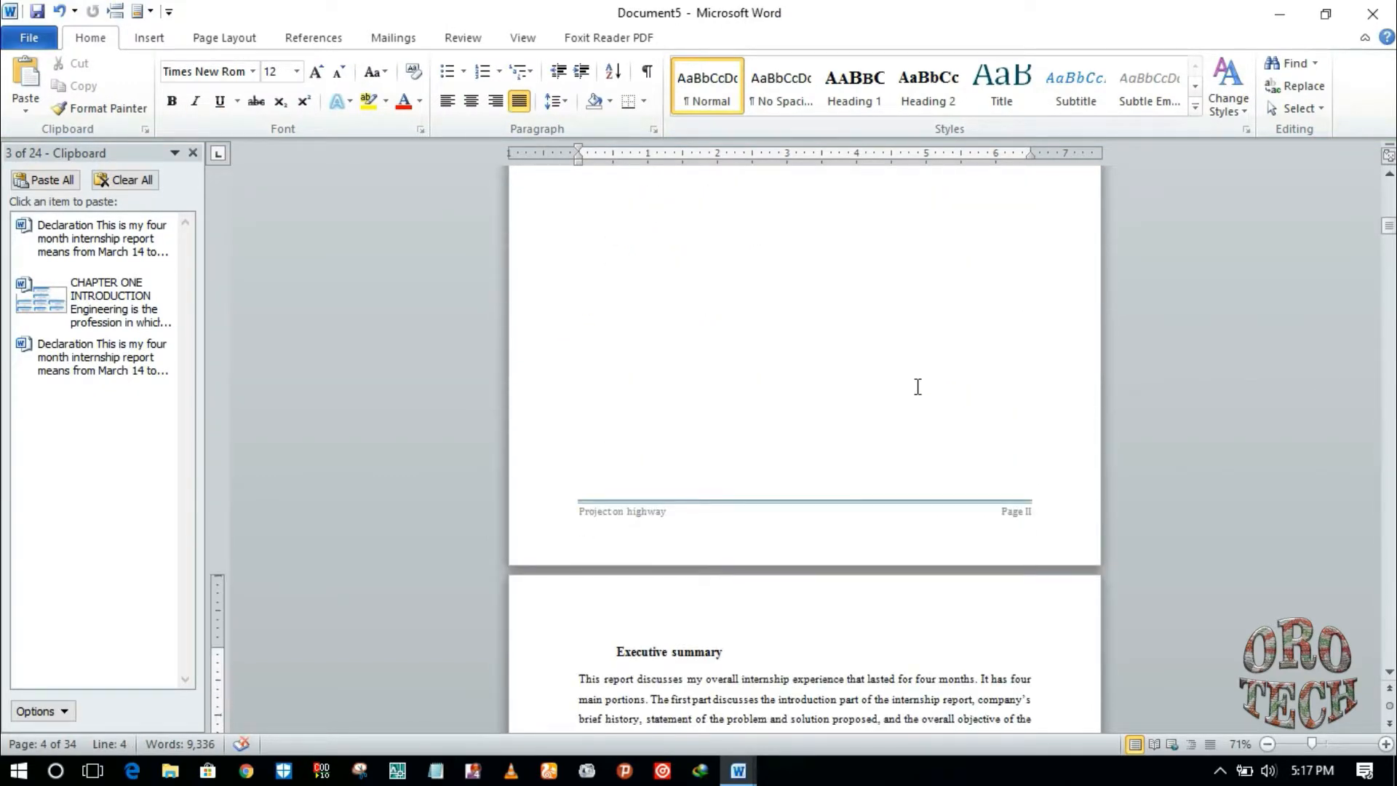
{"action": "scroll", "coordinate": [917, 387], "scroll_direction": "down", "scroll_amount": 10}
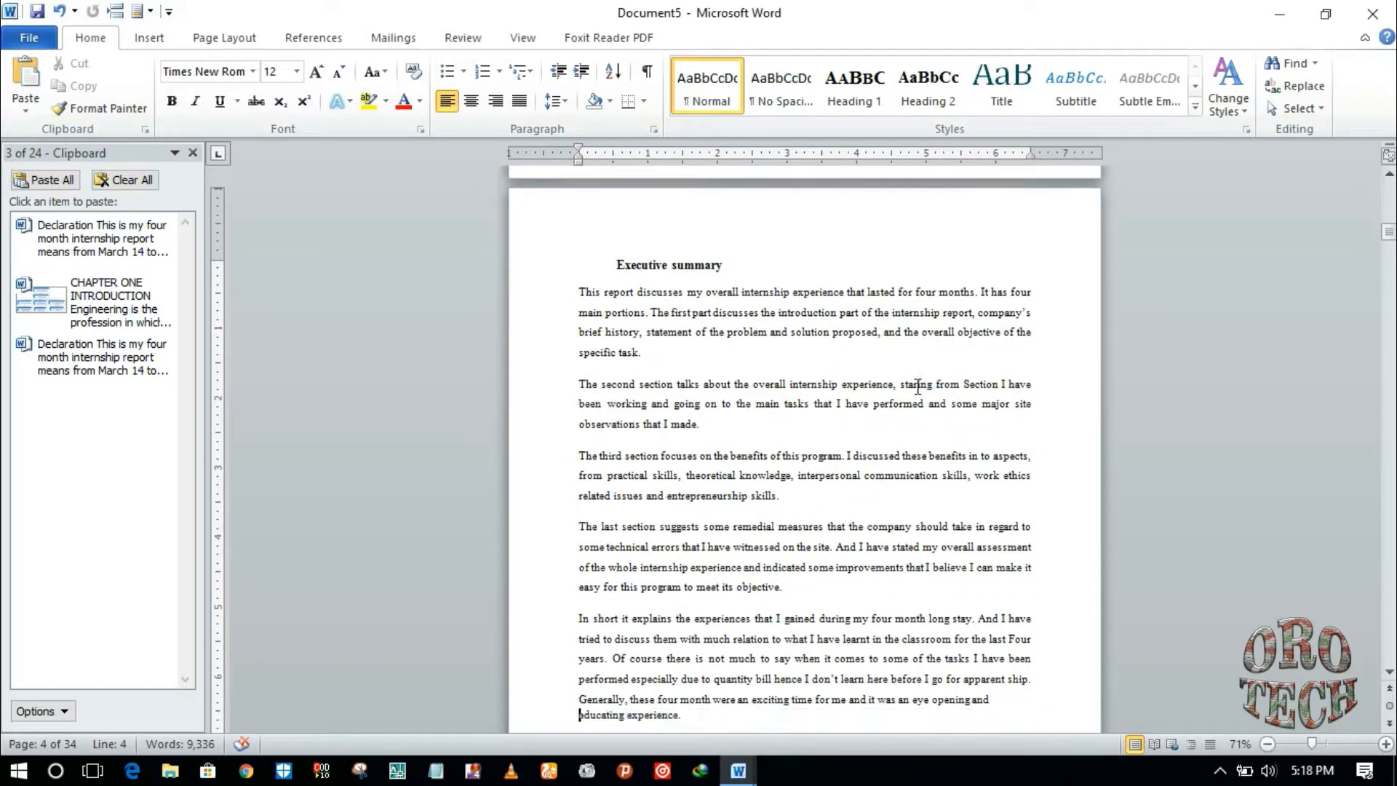
{"action": "key", "text": "Down"}
{"action": "key", "text": "Down"}
{"action": "key", "text": "Down"}
{"action": "key", "text": "Down"}
{"action": "key", "text": "Down"}
{"action": "key", "text": "Down"}
{"action": "key", "text": "Down"}
{"action": "key", "text": "Down"}
{"action": "key", "text": "Down"}
{"action": "key", "text": "Down"}
{"action": "key", "text": "Down"}
{"action": "key", "text": "Down"}
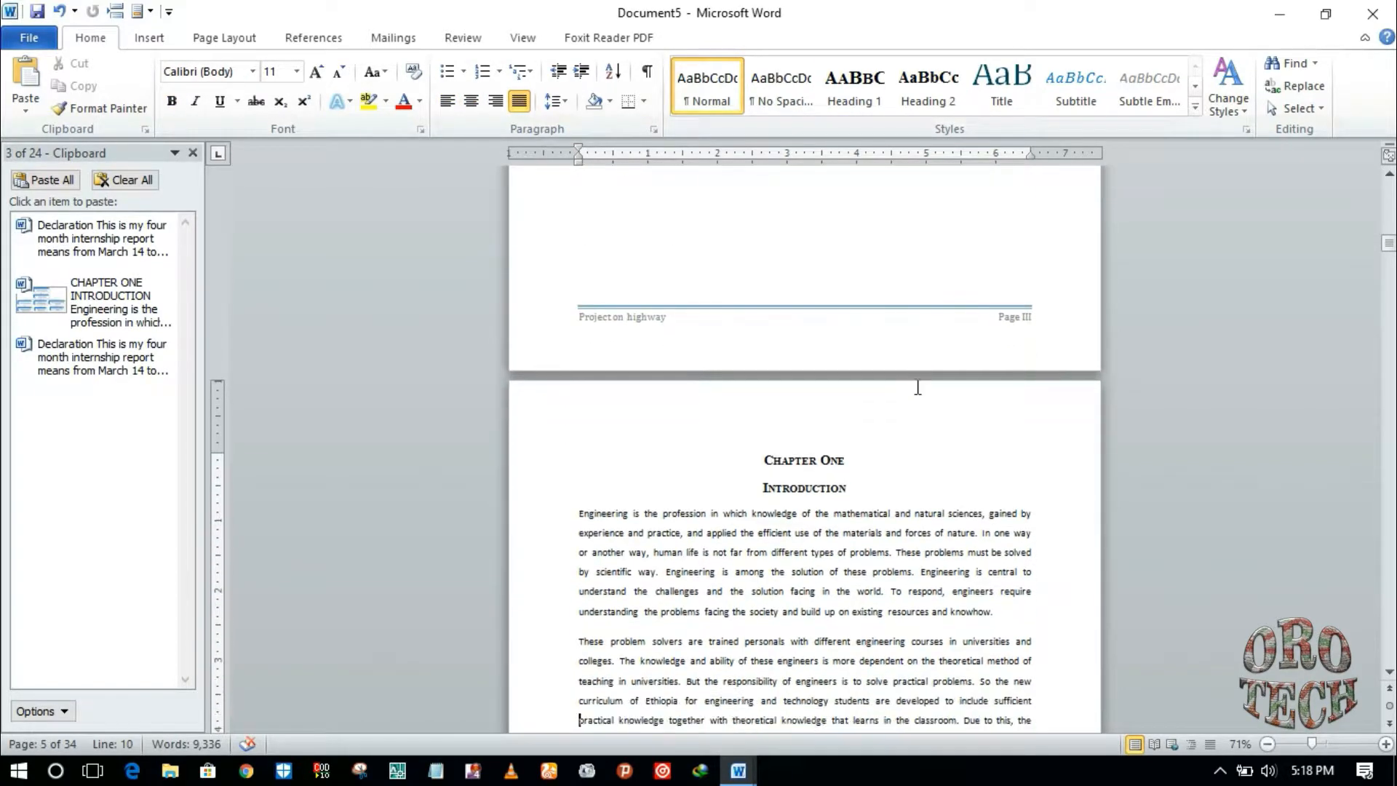
{"action": "key", "text": "Down"}
{"action": "key", "text": "Down"}
{"action": "key", "text": "Down"}
{"action": "key", "text": "Down"}
{"action": "key", "text": "Down"}
{"action": "key", "text": "Down"}
{"action": "key", "text": "Down"}
{"action": "key", "text": "Down"}
{"action": "key", "text": "Down"}
{"action": "key", "text": "Down"}
{"action": "key", "text": "Down"}
{"action": "key", "text": "Down"}
{"action": "key", "text": "Down"}
{"action": "key", "text": "Down"}
{"action": "key", "text": "Down"}
{"action": "key", "text": "Down"}
{"action": "key", "text": "Down"}
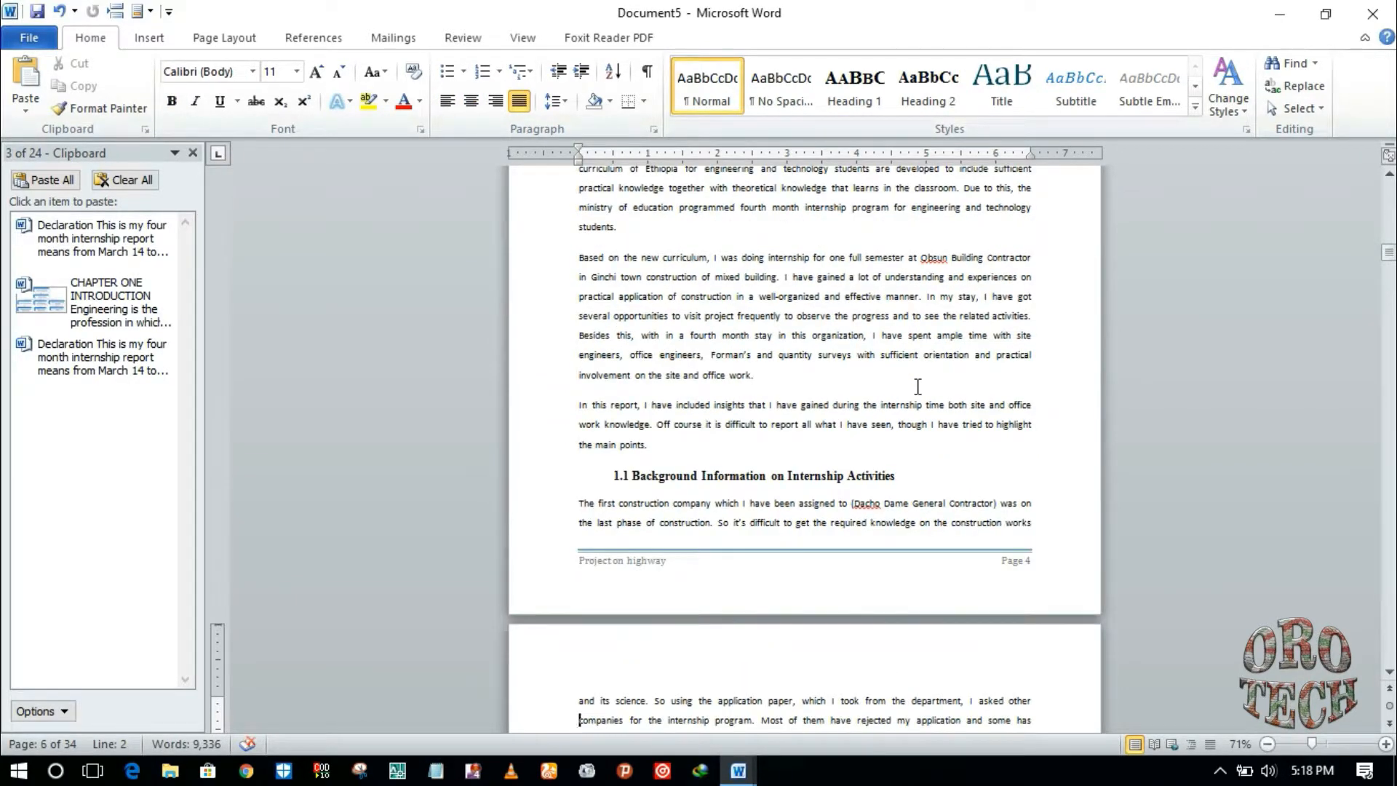
Step: Set the Chapter One section's 1, 2, 3 page numbering to start at 1 instead of continuing from the previous section
{"action": "key", "text": "Up"}
{"action": "key", "text": "Up"}
{"action": "key", "text": "Up"}
{"action": "key", "text": "Up"}
{"action": "key", "text": "Up"}
{"action": "key", "text": "Up"}
{"action": "key", "text": "Up"}
{"action": "key", "text": "Up"}
{"action": "key", "text": "Up"}
{"action": "key", "text": "Up"}
{"action": "key", "text": "Up"}
{"action": "key", "text": "Up"}
{"action": "key", "text": "Up"}
{"action": "key", "text": "Up"}
{"action": "key", "text": "Up"}
{"action": "key", "text": "Up"}
{"action": "key", "text": "Up"}
{"action": "key", "text": "Up"}
{"action": "key", "text": "Up"}
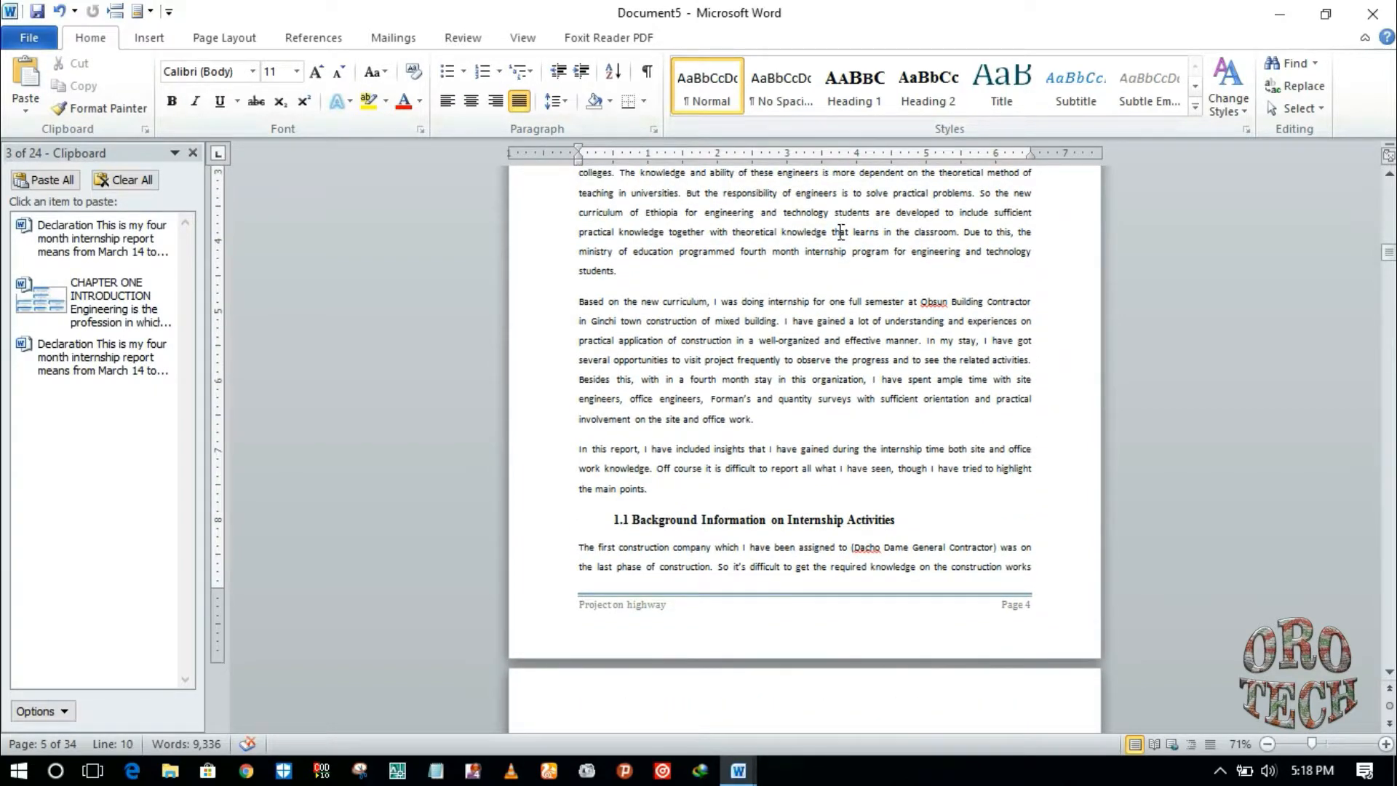
{"action": "right_click", "coordinate": [840, 231]}
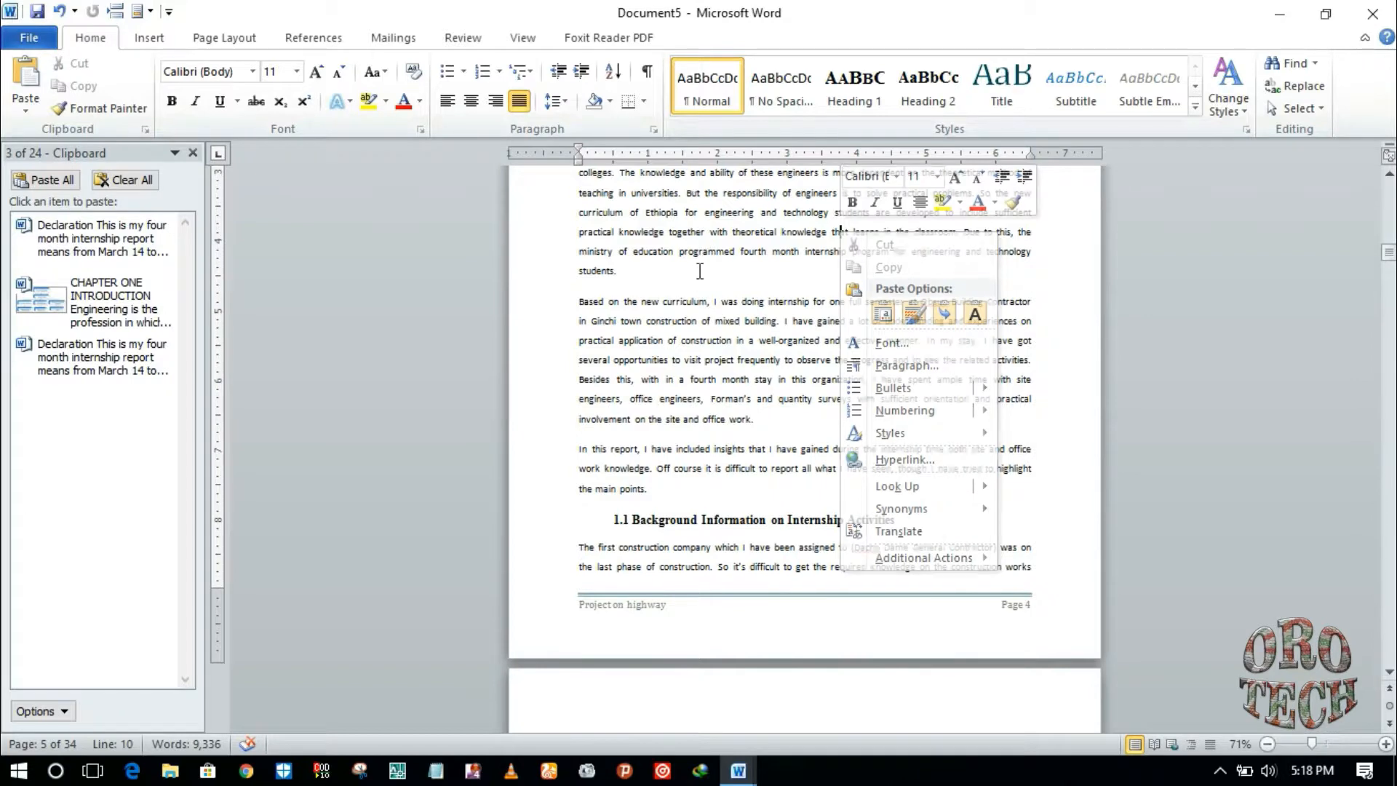
{"action": "key", "text": "Escape"}
{"action": "left_click", "coordinate": [224, 38]}
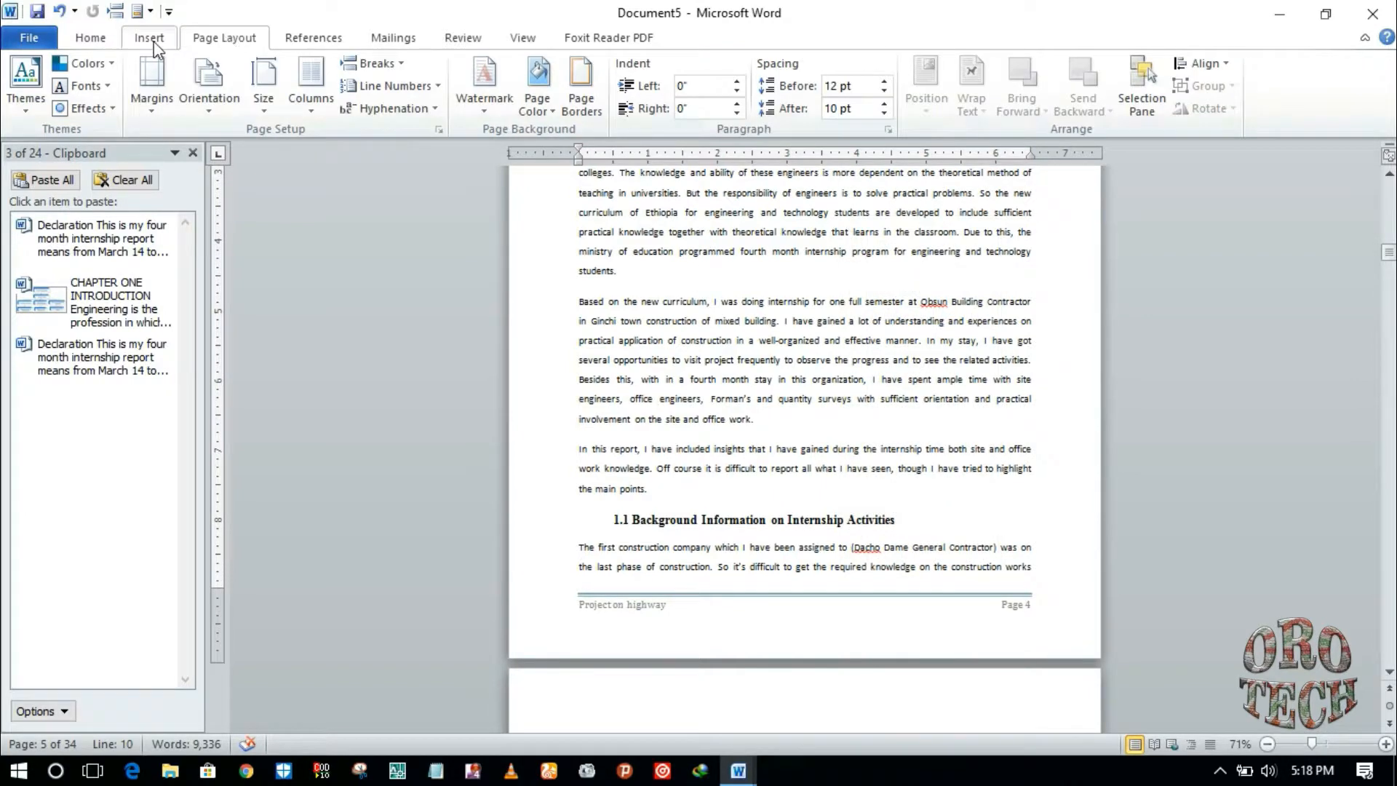
{"action": "left_click", "coordinate": [154, 43]}
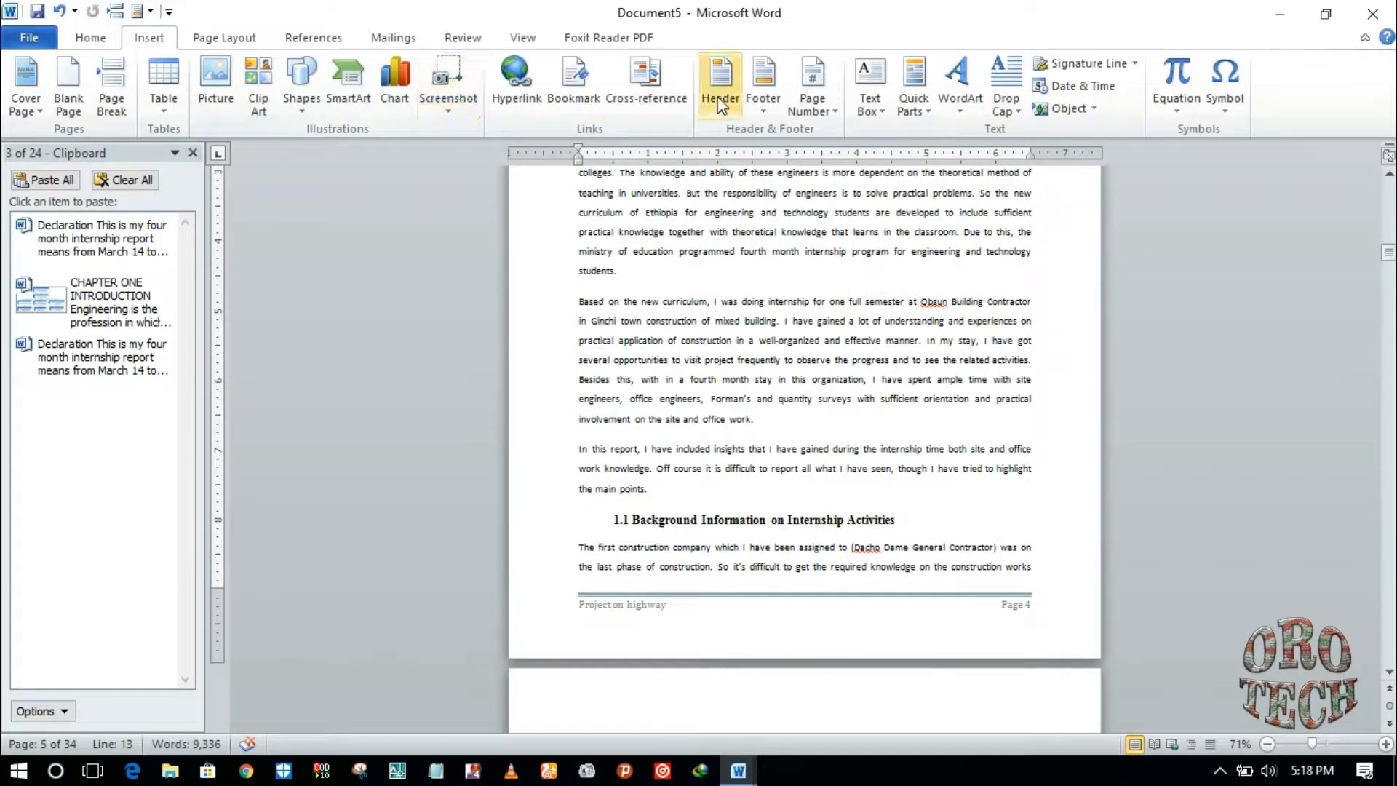
{"action": "right_click", "coordinate": [822, 88]}
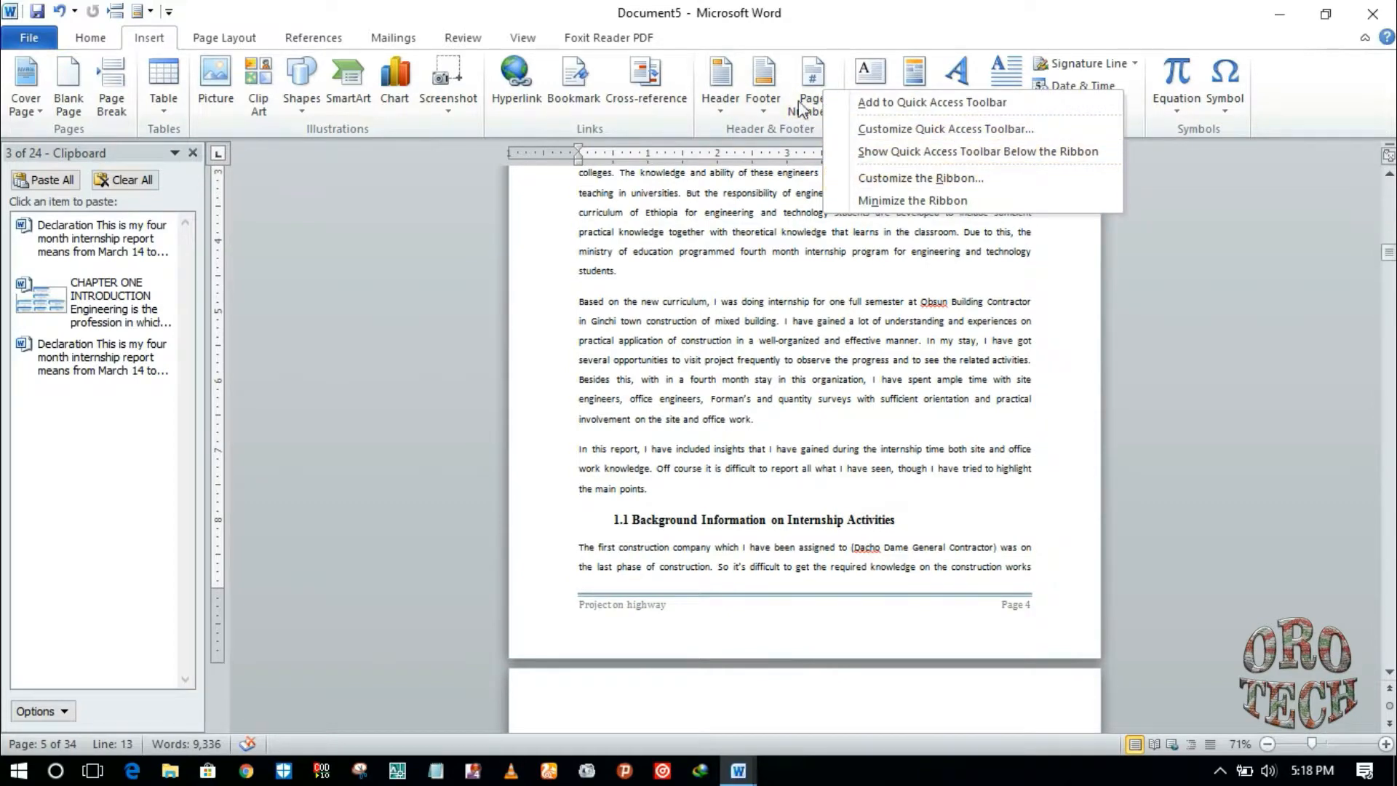
{"action": "left_click", "coordinate": [798, 104]}
{"action": "left_click", "coordinate": [852, 230]}
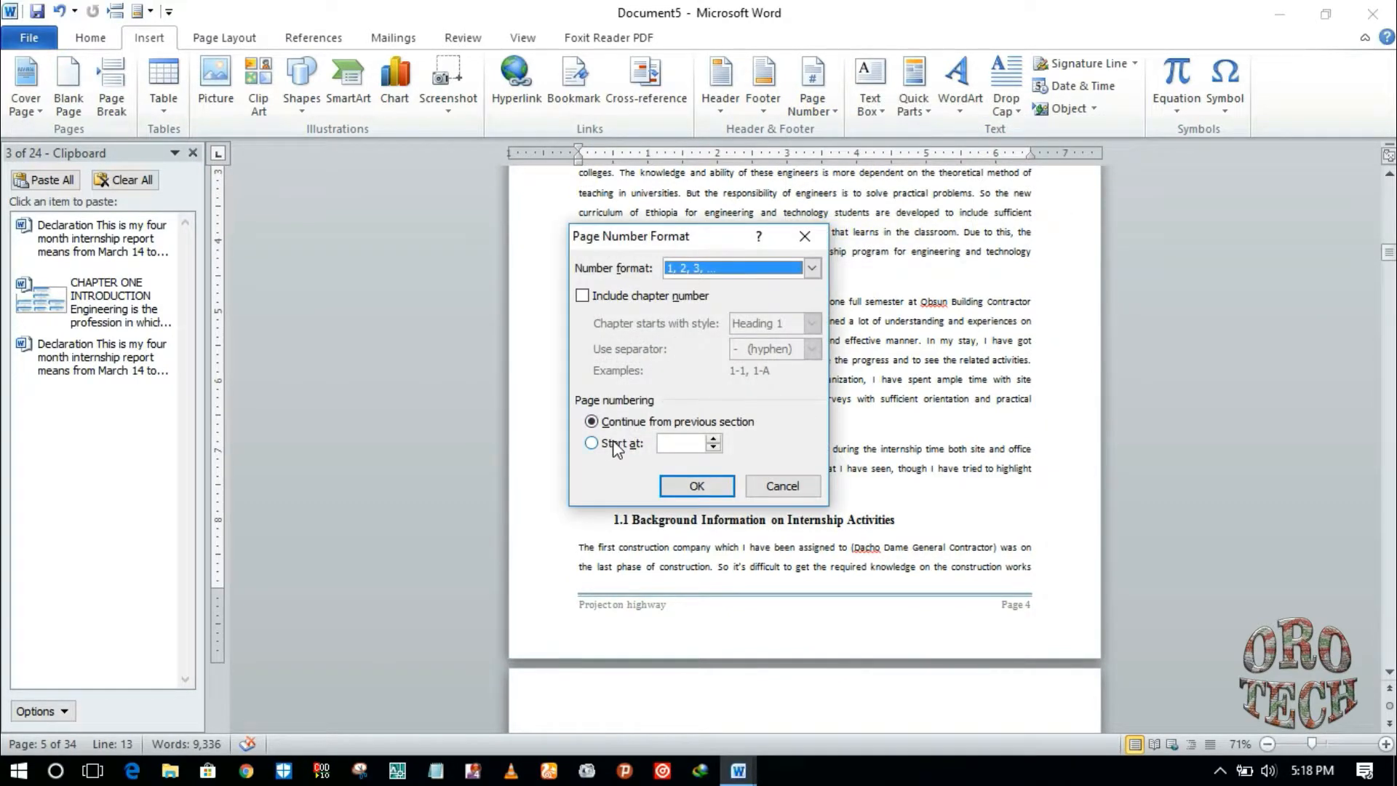
{"action": "left_click", "coordinate": [615, 445]}
{"action": "left_click", "coordinate": [694, 488]}
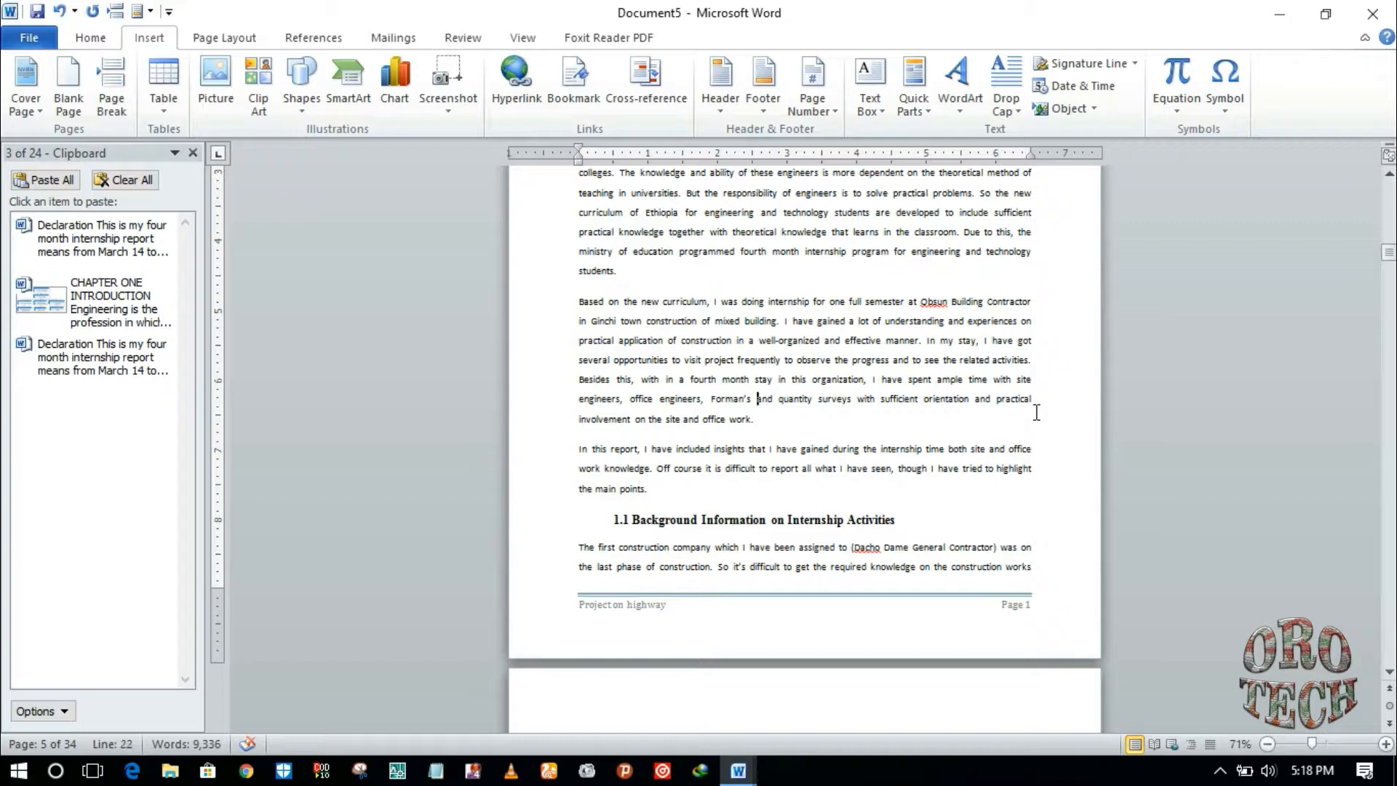
{"action": "scroll", "coordinate": [1037, 412], "scroll_direction": "up", "scroll_amount": 12}
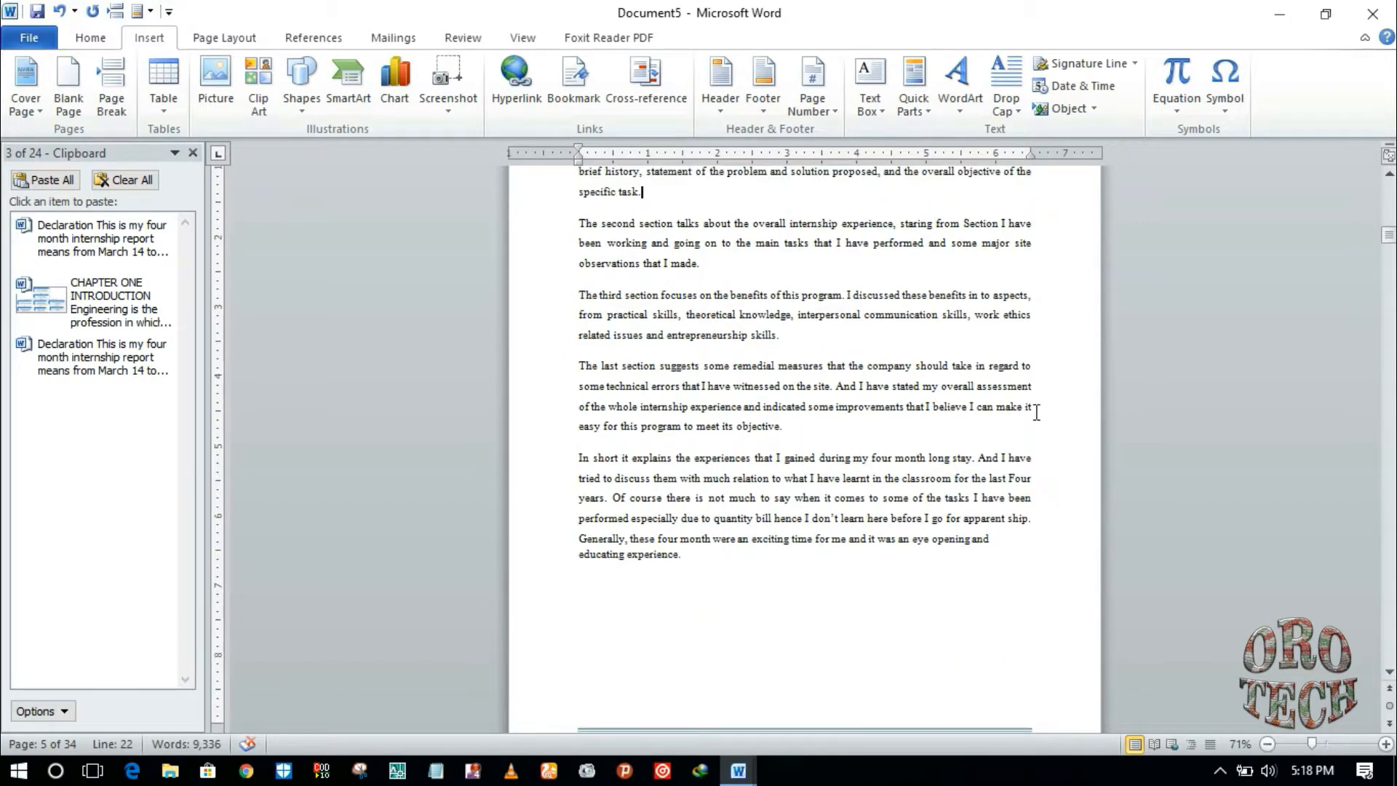
{"action": "scroll", "coordinate": [1037, 412], "scroll_direction": "down", "scroll_amount": 5}
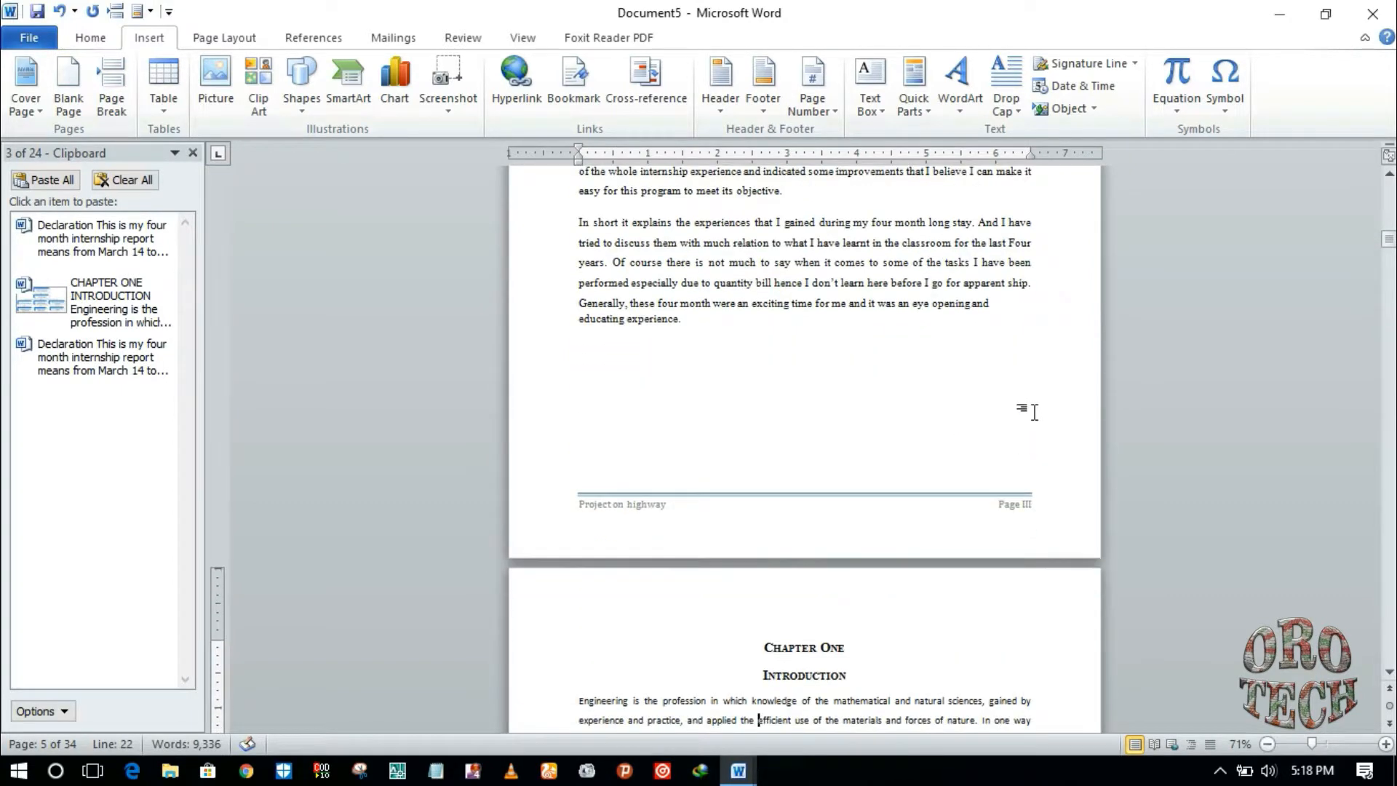
Step: Check the footer page numbers from the last front-matter page through the Chapter One pages and return to the cover page
{"action": "scroll", "coordinate": [1034, 412], "scroll_direction": "down", "scroll_amount": 11}
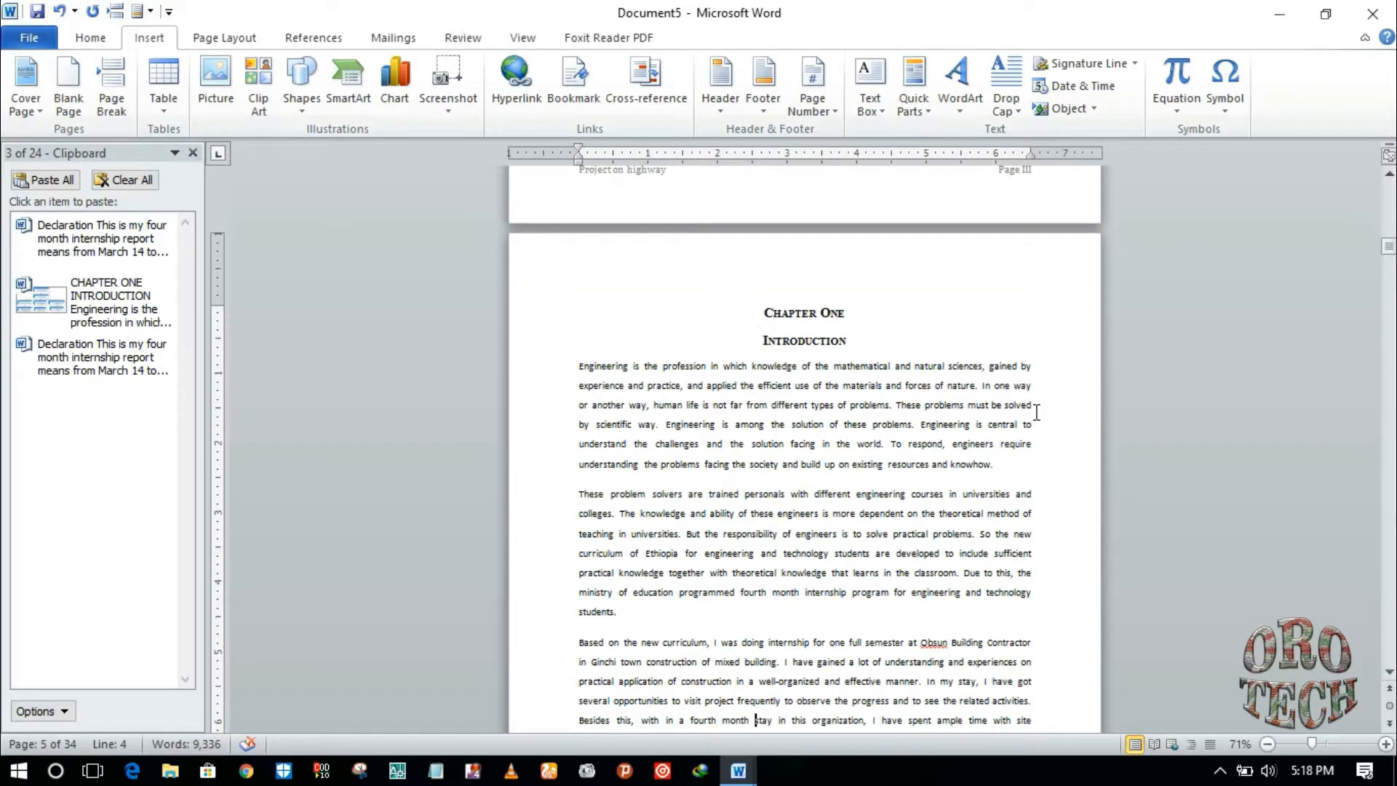
{"action": "scroll", "coordinate": [1037, 412], "scroll_direction": "down", "scroll_amount": 11}
{"action": "scroll", "coordinate": [1037, 412], "scroll_direction": "down", "scroll_amount": 15}
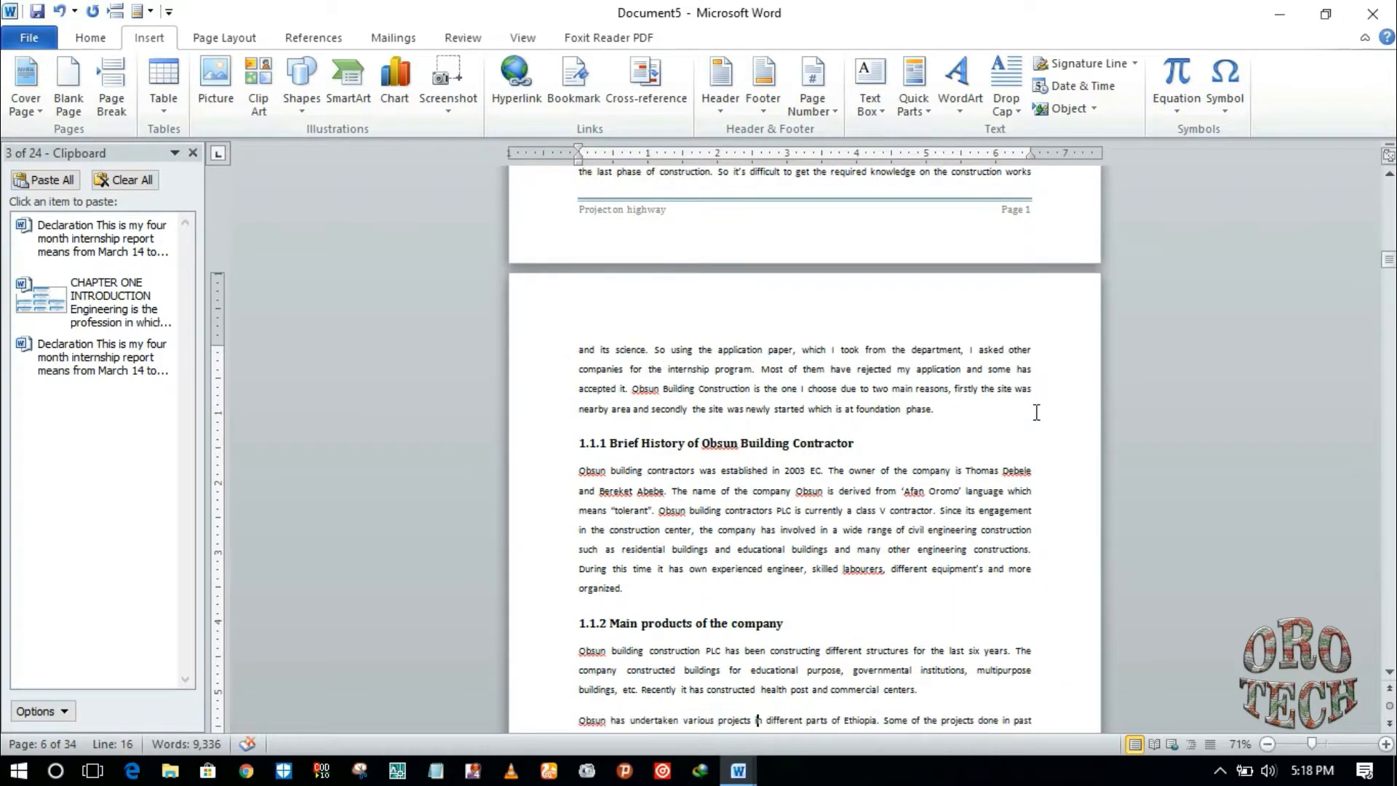
{"action": "scroll", "coordinate": [1037, 412], "scroll_direction": "down", "scroll_amount": 15}
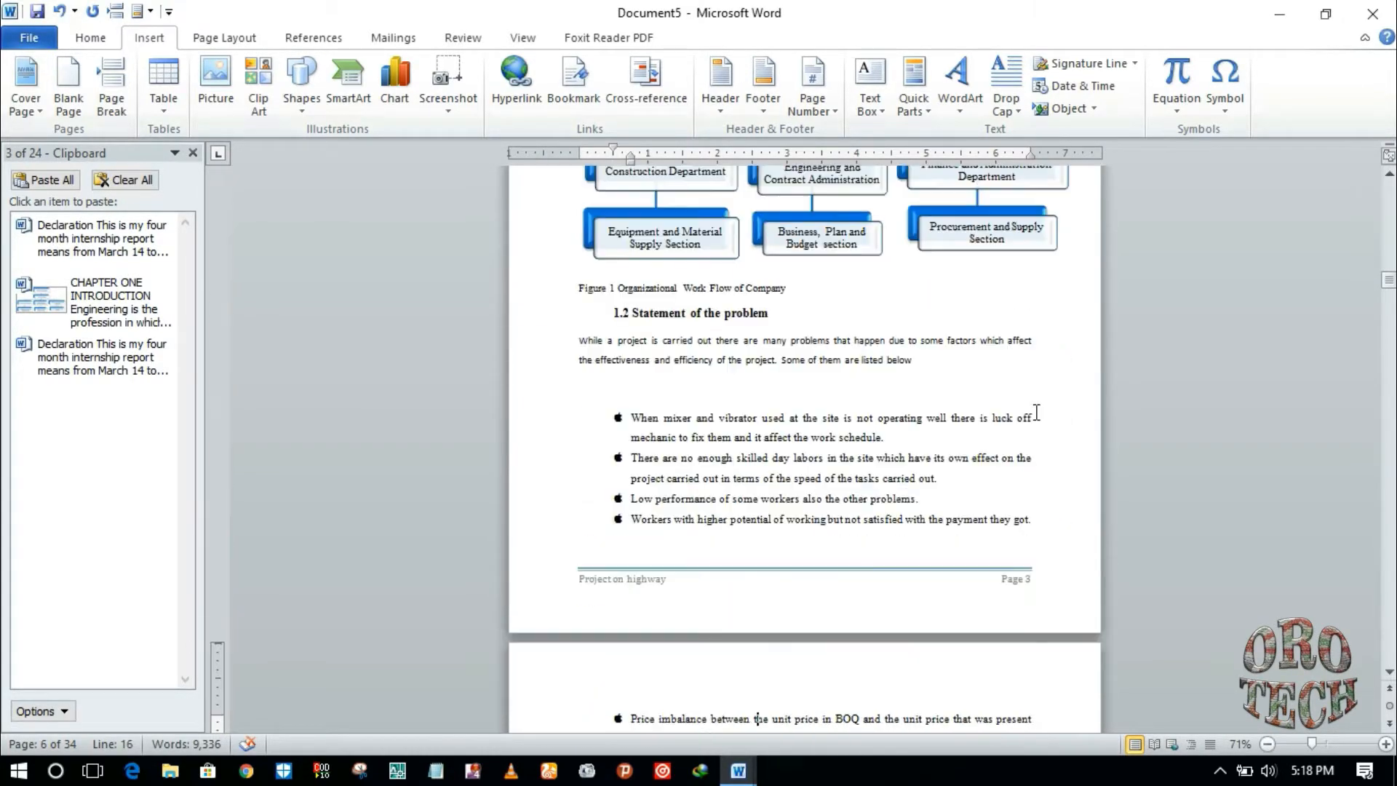
{"action": "scroll", "coordinate": [1037, 412], "scroll_direction": "down", "scroll_amount": 10}
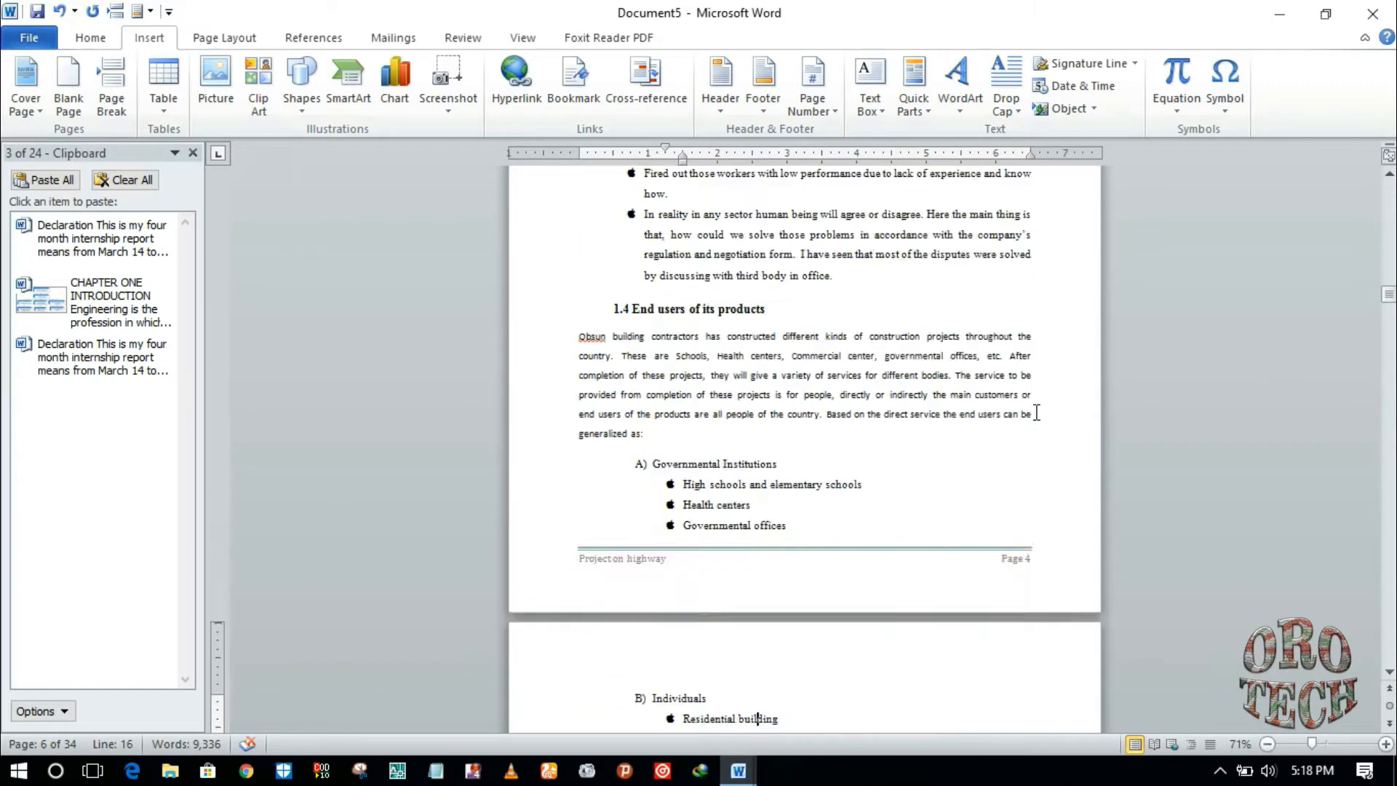
{"action": "scroll", "coordinate": [1037, 412], "scroll_direction": "up", "scroll_amount": 20}
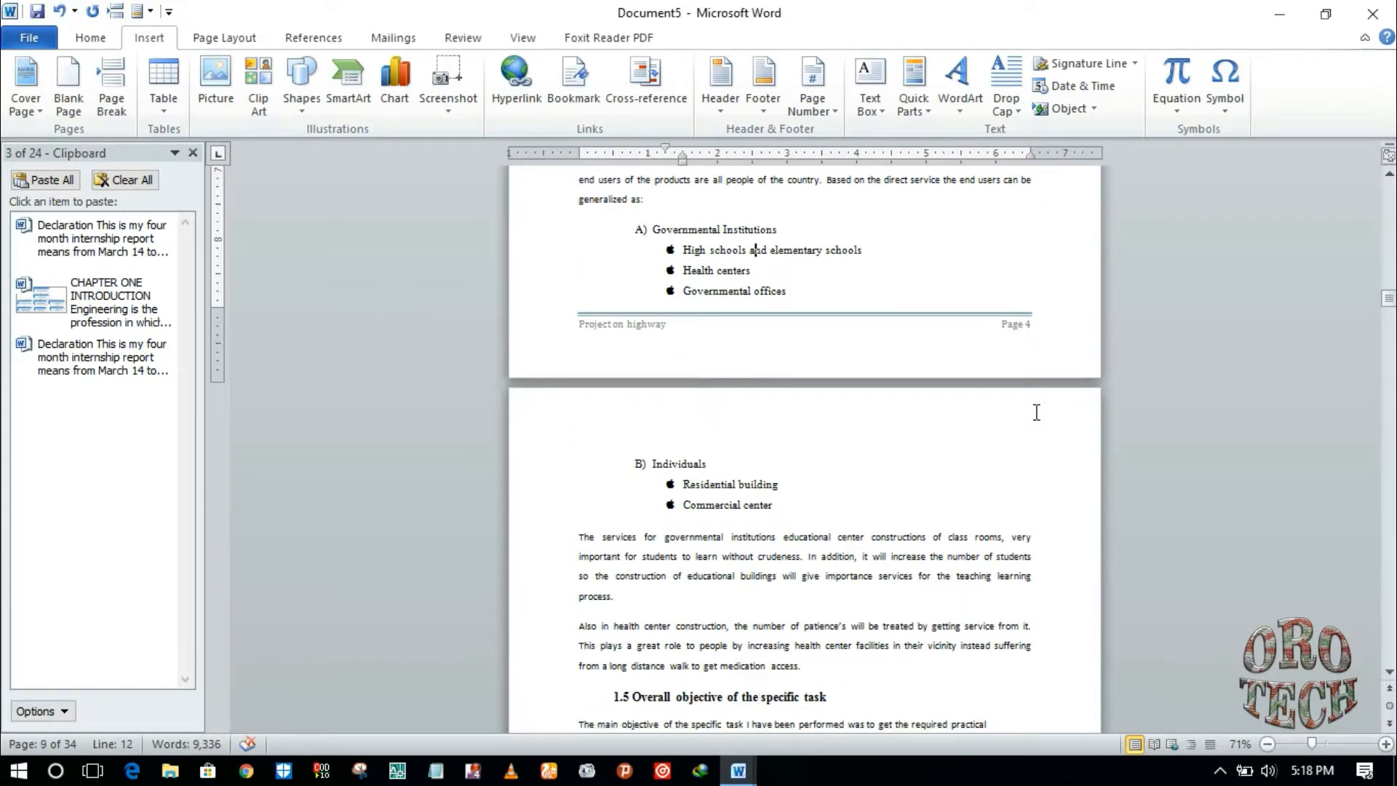
{"action": "scroll", "coordinate": [1037, 411], "scroll_direction": "up", "scroll_amount": 20}
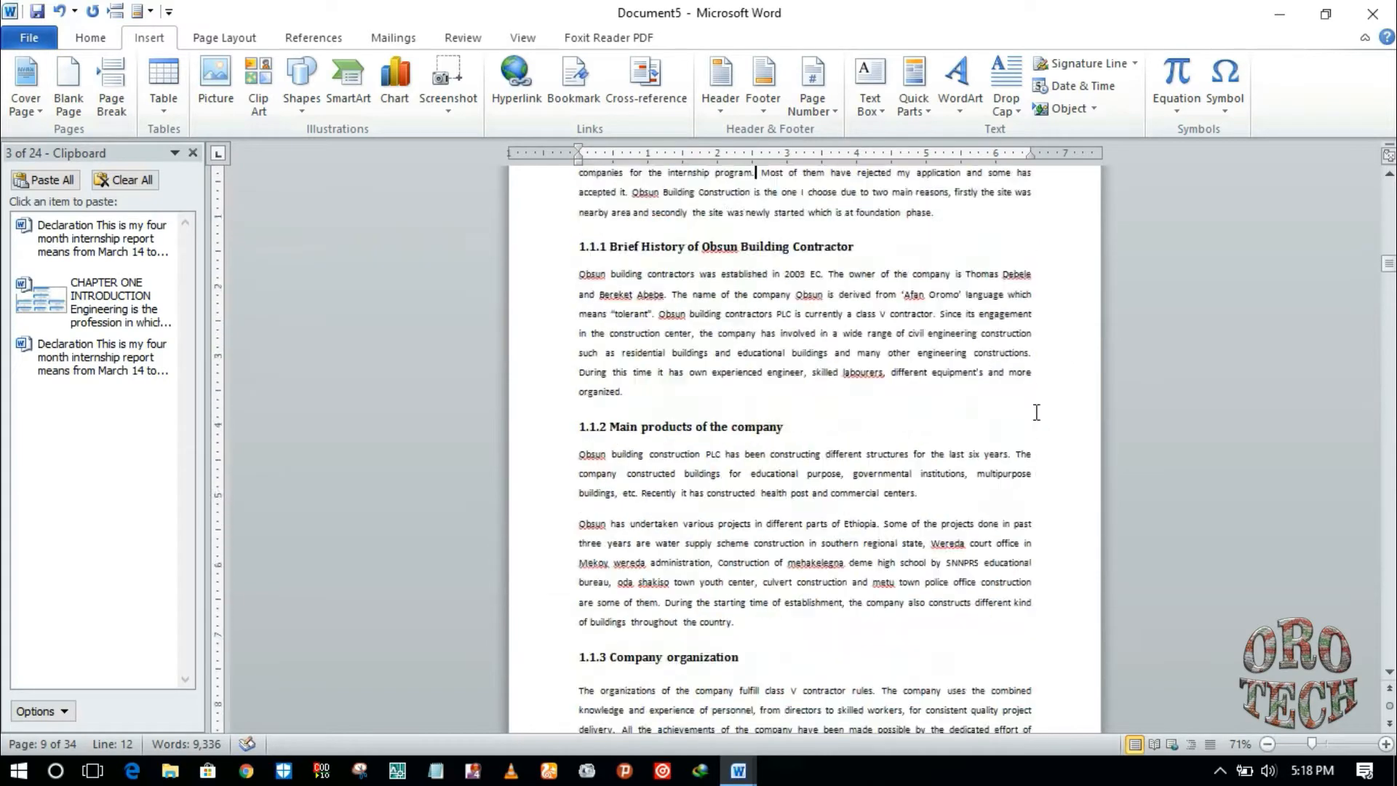
{"action": "scroll", "coordinate": [1037, 420], "scroll_direction": "up", "scroll_amount": 20}
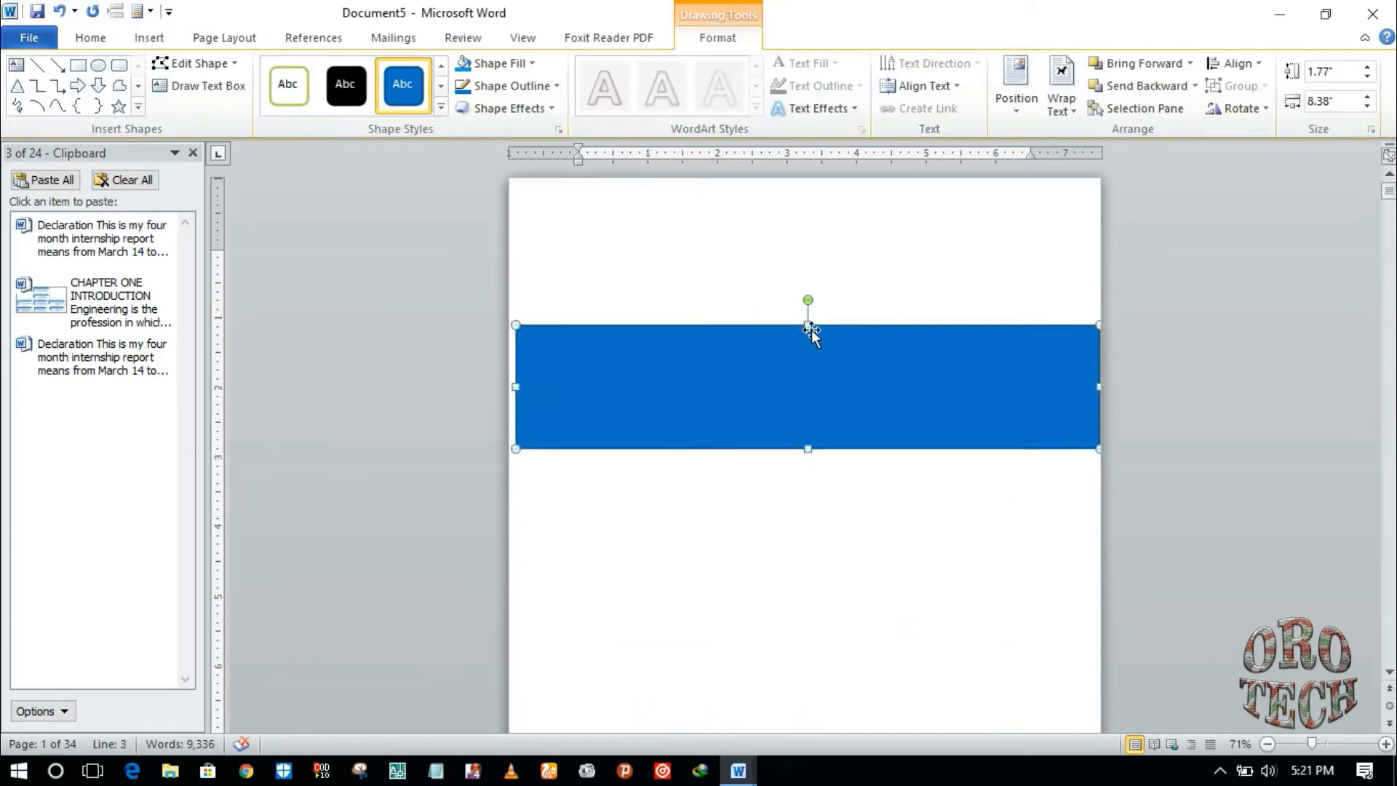
Step: Resize the blue cover rectangle into a page-wide band about 0.84" high and 8.53" wide, place it lower, and fill it red
{"action": "left_click_drag", "start_coordinate": [808, 324], "coordinate": [808, 386]}
{"action": "left_click_drag", "start_coordinate": [886, 435], "coordinate": [886, 475]}
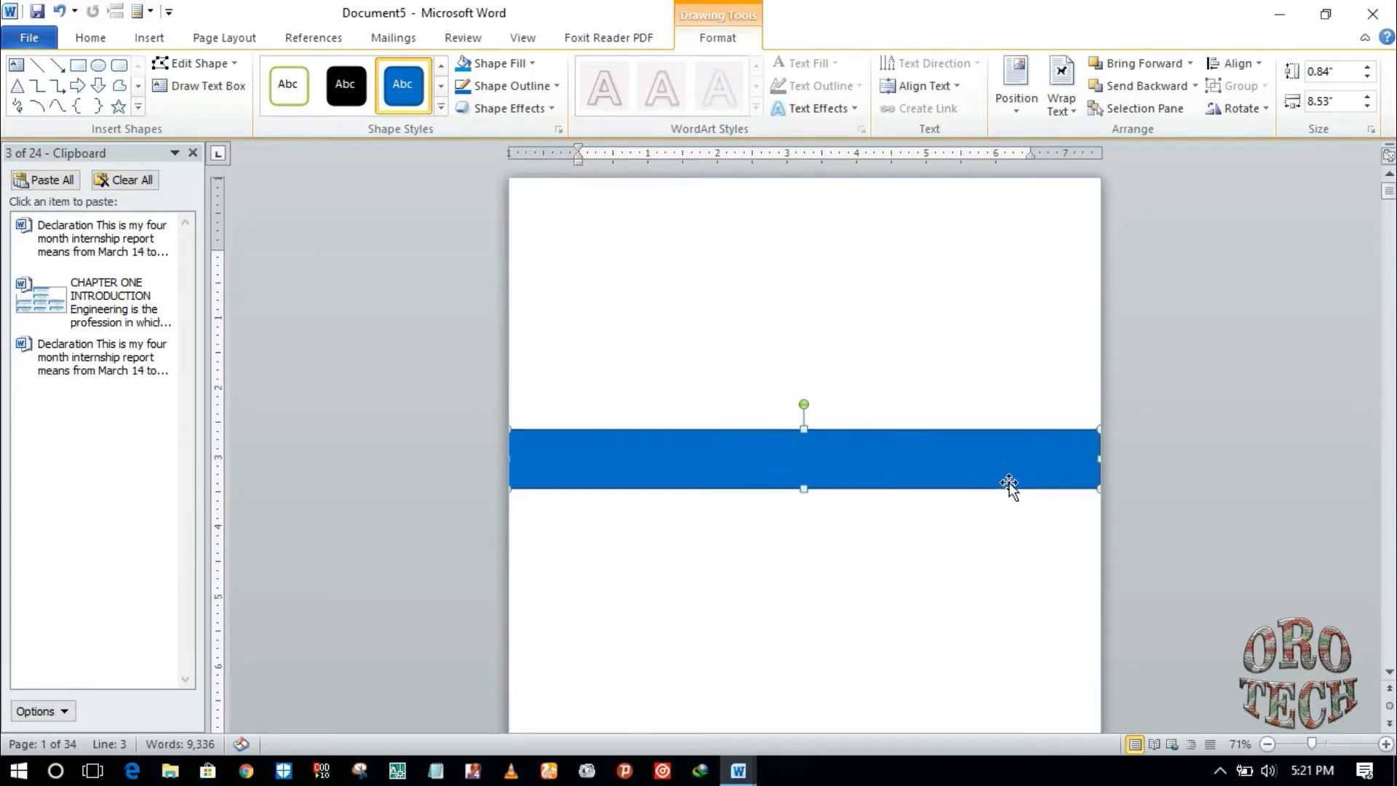
{"action": "left_click", "coordinate": [788, 315]}
{"action": "left_click", "coordinate": [553, 455]}
{"action": "left_click", "coordinate": [509, 63]}
{"action": "left_click", "coordinate": [480, 213]}
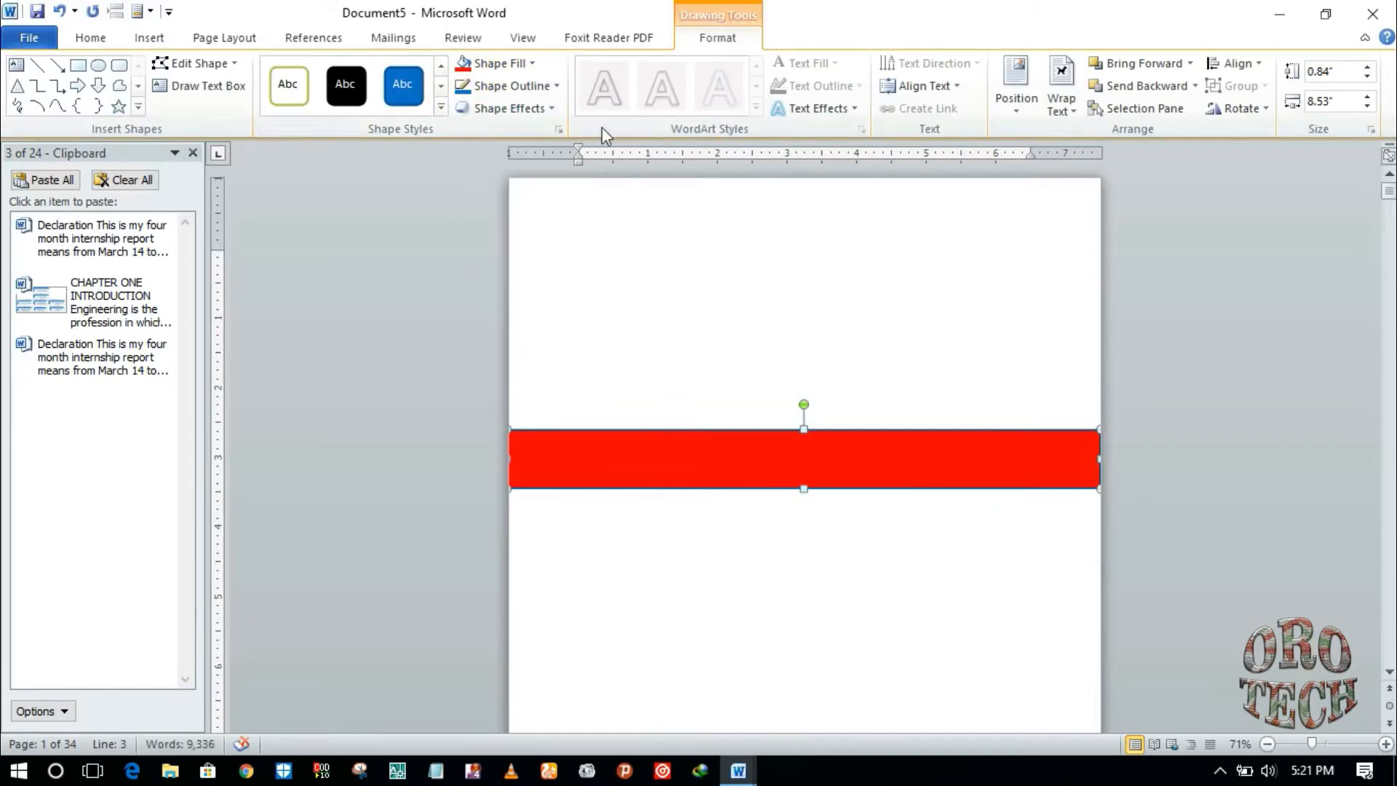
{"action": "left_click", "coordinate": [580, 254]}
Step: Draw a full-height rectangle about 11" by 3.53" along the right edge of the cover page
{"action": "left_click", "coordinate": [149, 38]}
{"action": "left_click", "coordinate": [301, 86]}
{"action": "left_click", "coordinate": [295, 249]}
{"action": "left_click_drag", "start_coordinate": [855, 188], "coordinate": [1102, 617]}
{"action": "left_click_drag", "start_coordinate": [1389, 203], "coordinate": [1388, 188]}
{"action": "left_click_drag", "start_coordinate": [977, 188], "coordinate": [976, 178]}
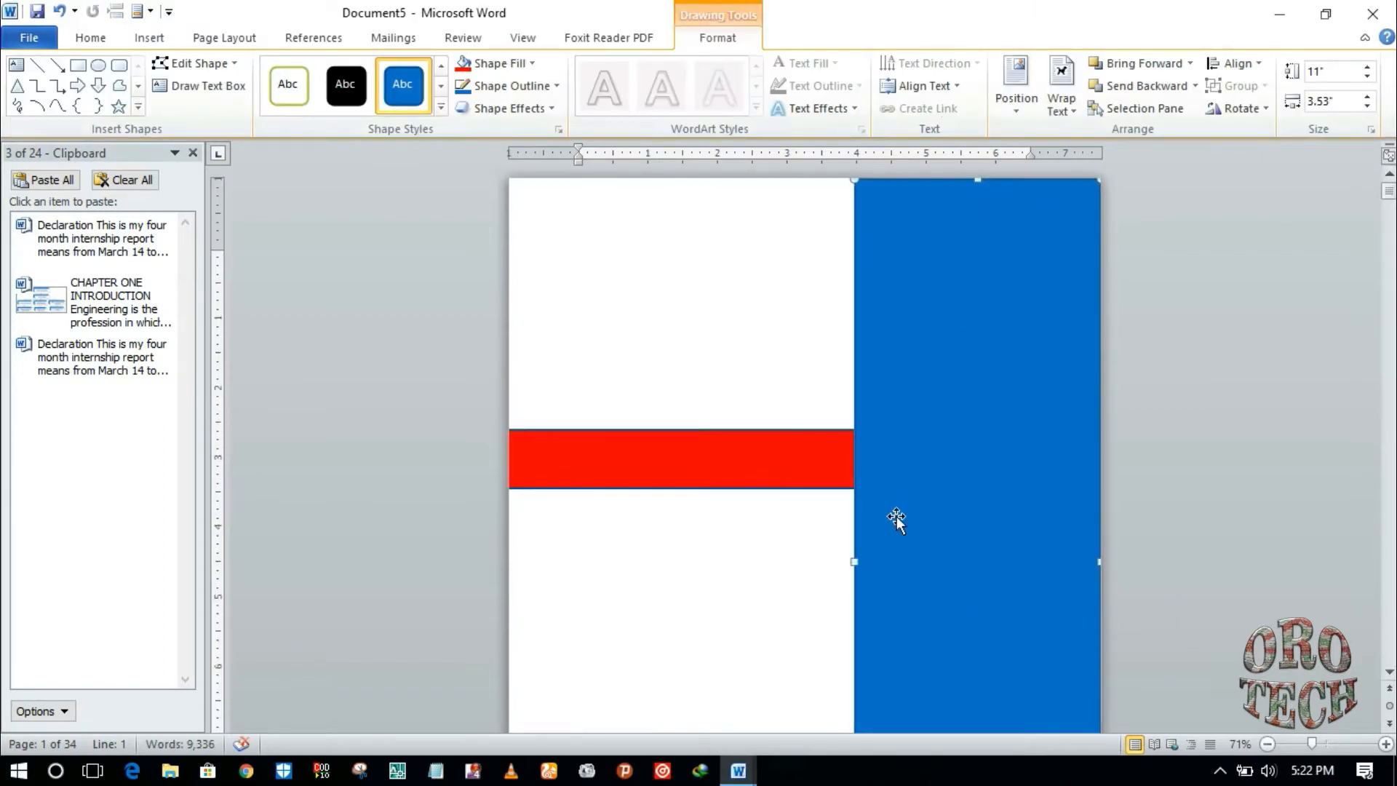
Step: Widen the tall cover rectangle to about 3.96" and fill it with a lighter theme blue
{"action": "left_click_drag", "start_coordinate": [854, 568], "coordinate": [824, 566]}
{"action": "left_click", "coordinate": [500, 63]}
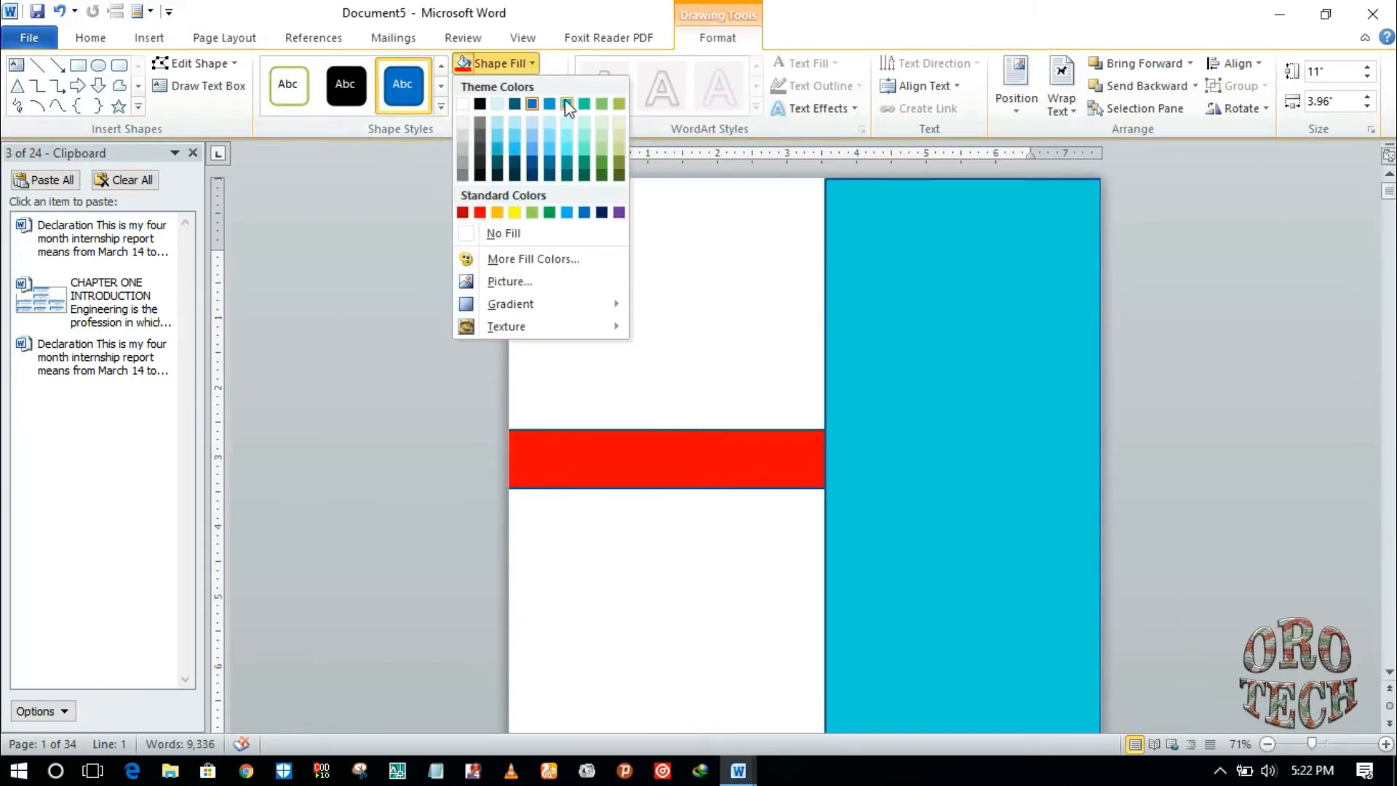
{"action": "left_click", "coordinate": [549, 104]}
Step: Bring the red band in front of the tall blue rectangle, move it slightly down the cover page, and deselect it
{"action": "left_click", "coordinate": [800, 455]}
{"action": "left_click", "coordinate": [1024, 106]}
{"action": "left_click", "coordinate": [1135, 63]}
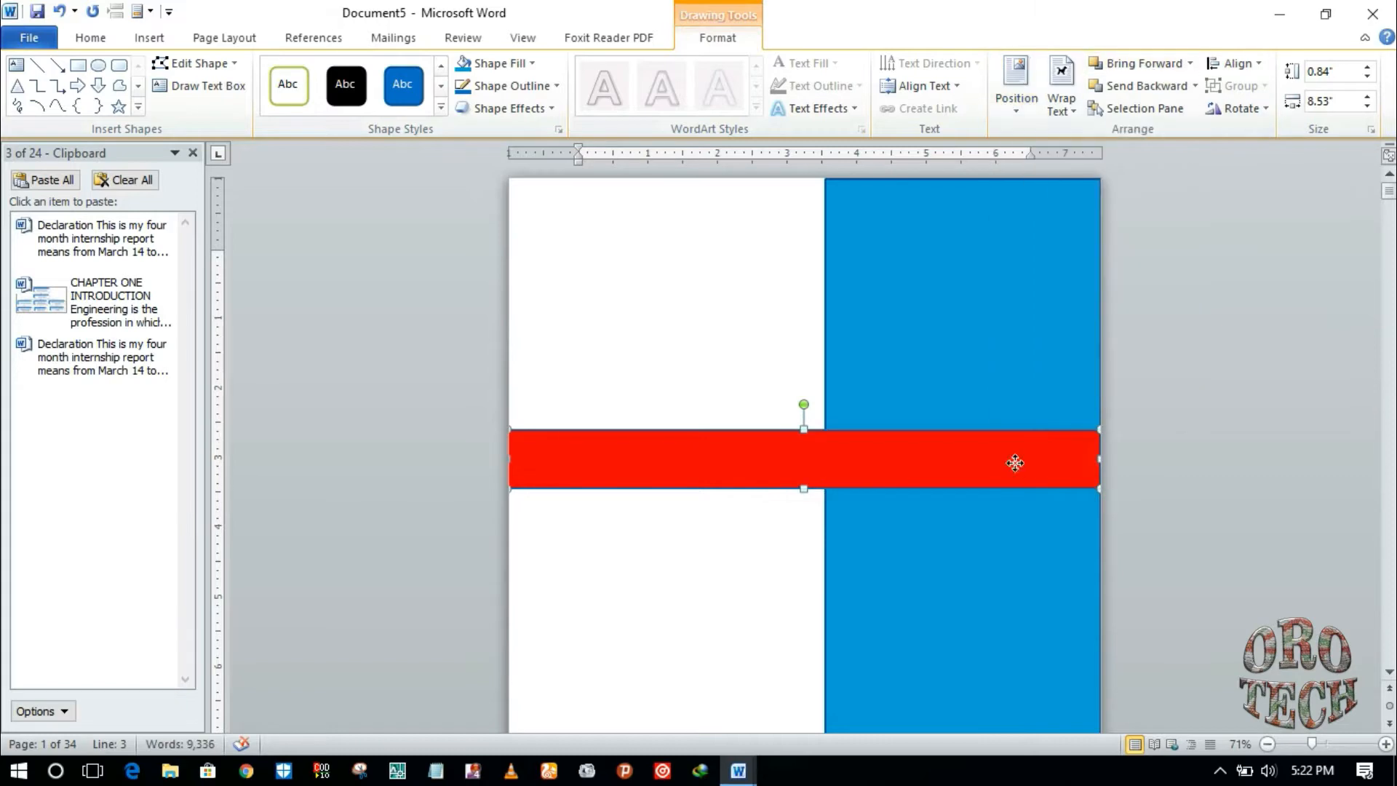
{"action": "left_click_drag", "start_coordinate": [992, 485], "coordinate": [990, 514]}
{"action": "left_click", "coordinate": [1154, 537]}
{"action": "left_click", "coordinate": [731, 486]}
{"action": "left_click", "coordinate": [624, 611]}
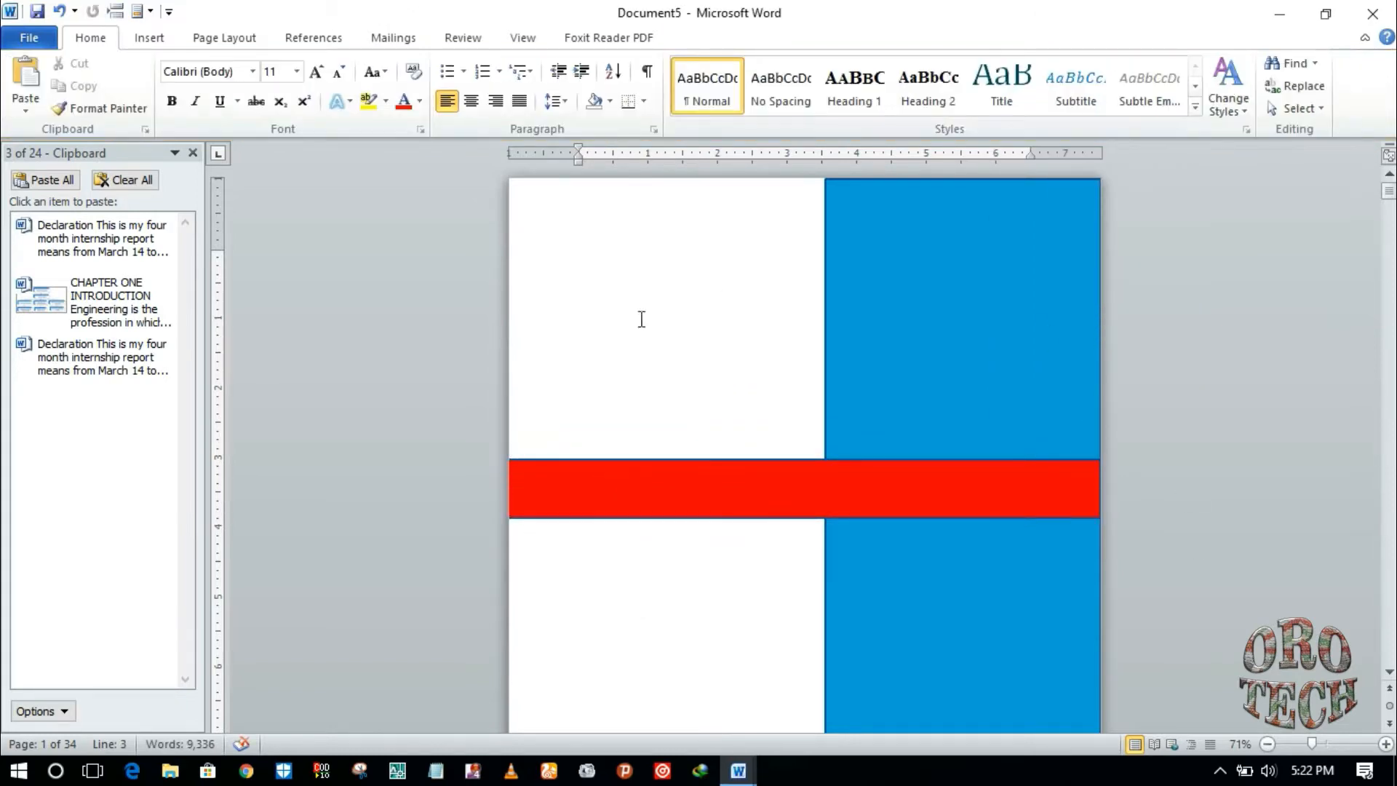